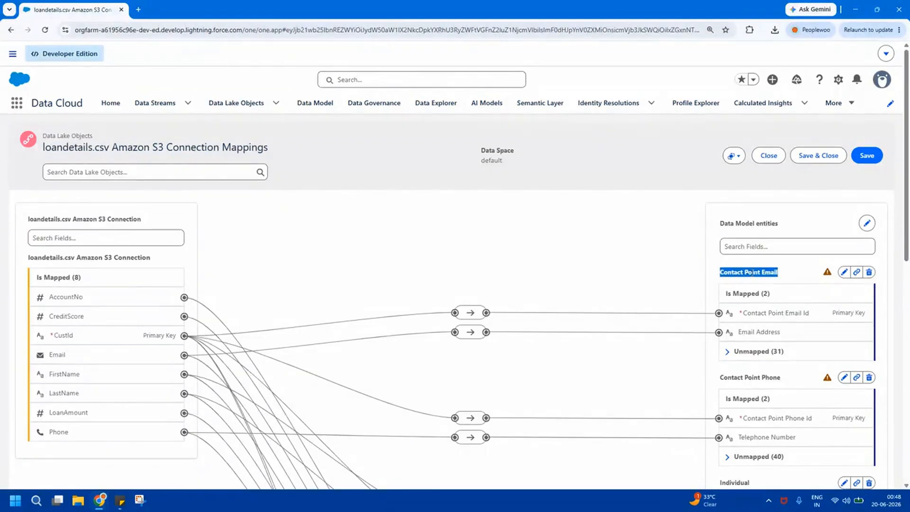
Review the mapped data model entities from Contact Point Email to Party and the source fields of the loandetails.csv mapping.
{"action": "scroll", "coordinate": [907, 317], "scroll_direction": "down", "scroll_amount": 3}
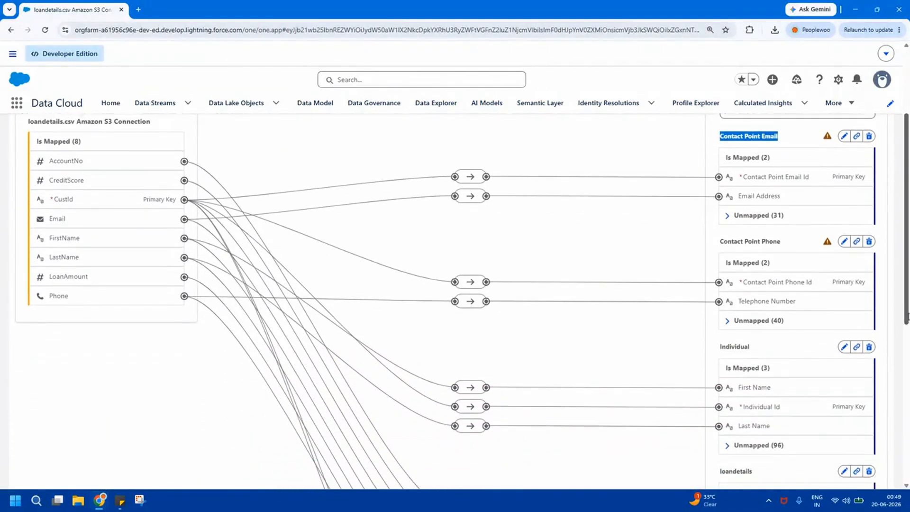
{"action": "triple_click", "coordinate": [770, 242]}
{"action": "scroll", "coordinate": [907, 256], "scroll_direction": "down", "scroll_amount": 1}
{"action": "scroll", "coordinate": [908, 256], "scroll_direction": "down", "scroll_amount": 2}
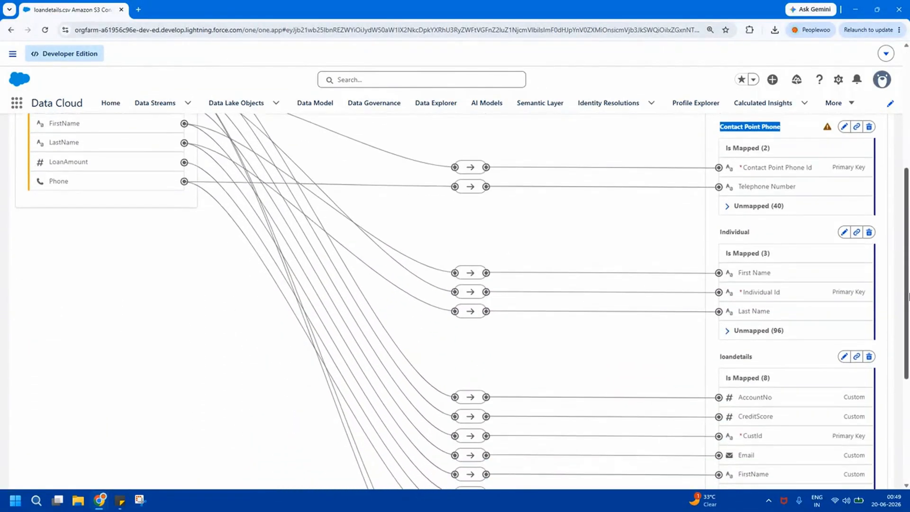
{"action": "triple_click", "coordinate": [736, 231]}
{"action": "scroll", "coordinate": [883, 277], "scroll_direction": "down", "scroll_amount": 3}
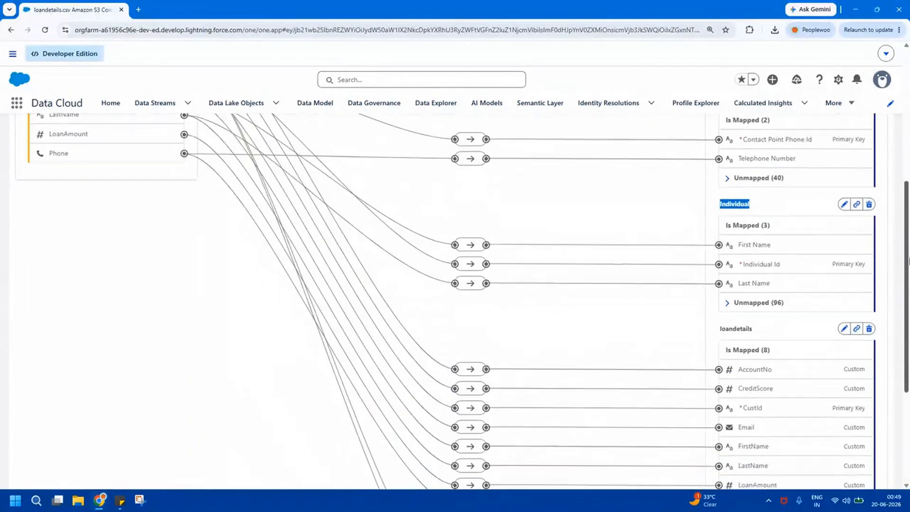
{"action": "triple_click", "coordinate": [737, 242]}
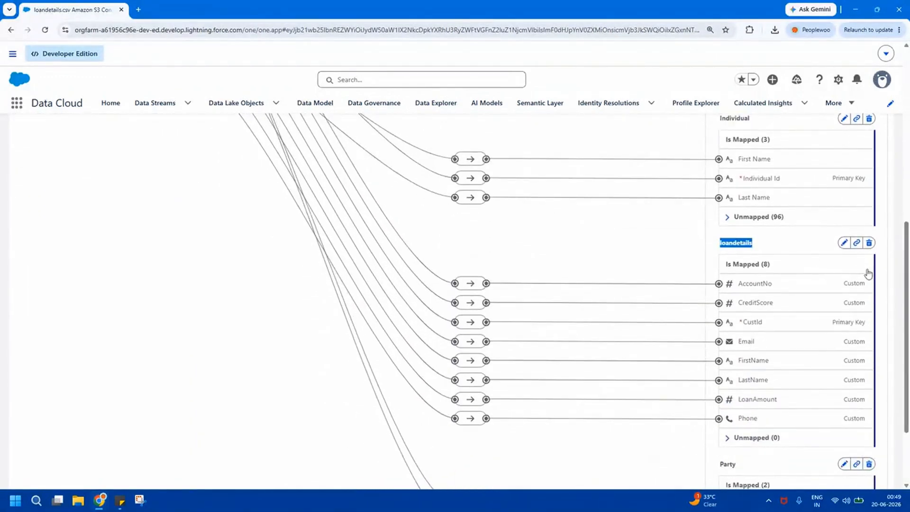
{"action": "scroll", "coordinate": [906, 274], "scroll_direction": "down", "scroll_amount": 2}
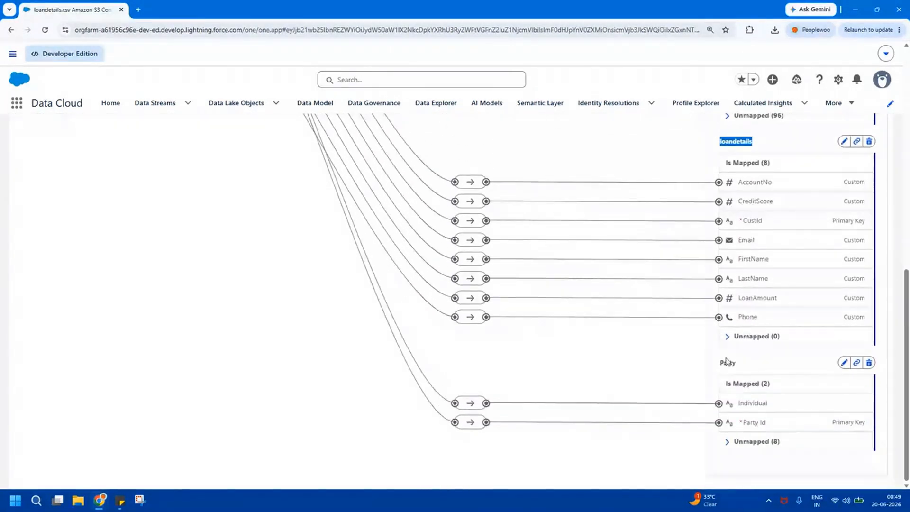
{"action": "triple_click", "coordinate": [727, 362]}
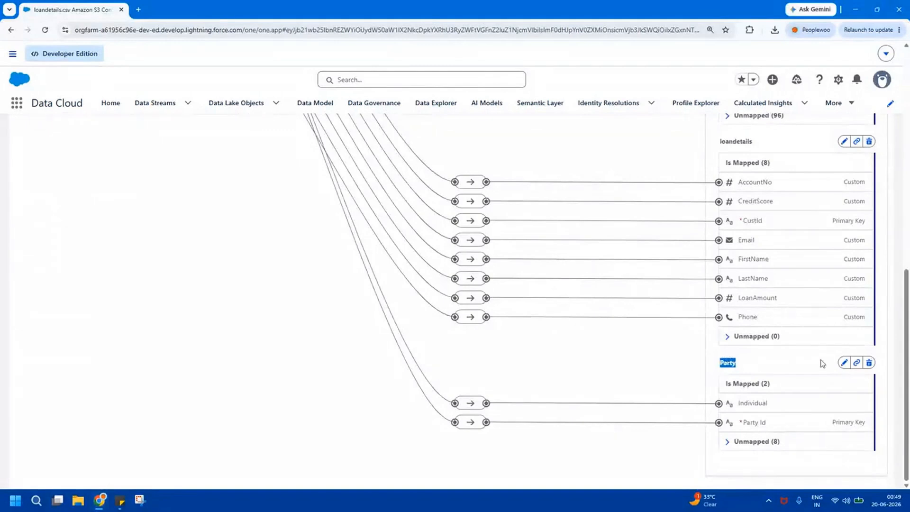
{"action": "left_click_drag", "start_coordinate": [907, 359], "coordinate": [907, 145]}
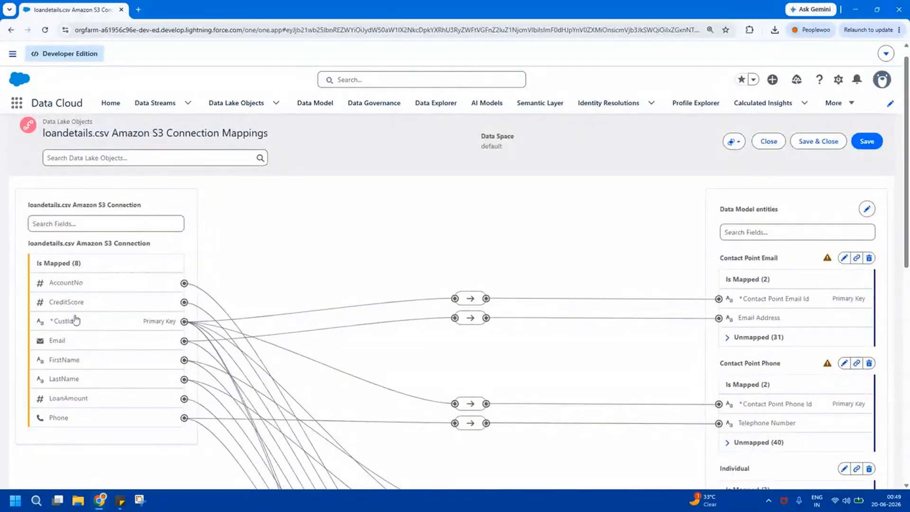
{"action": "double_click", "coordinate": [70, 286]}
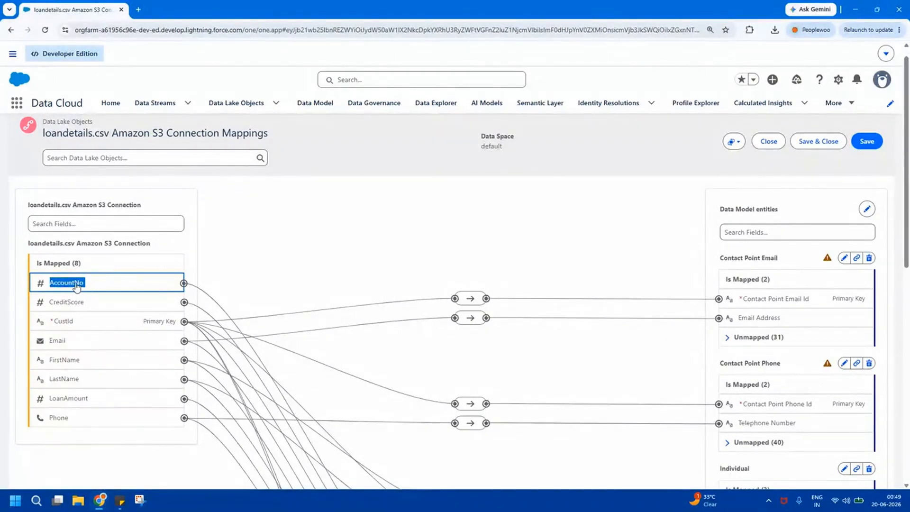
{"action": "left_click", "coordinate": [504, 247]}
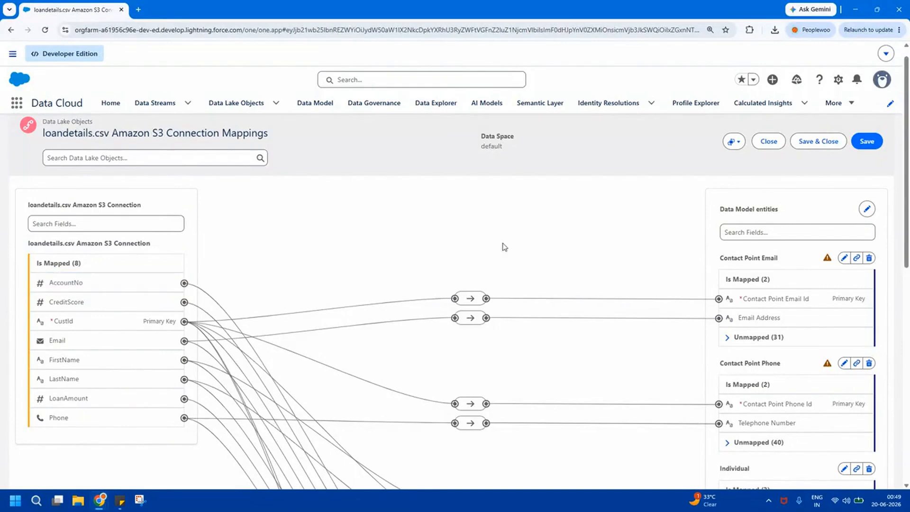
Add the standard Party Identification object to the data model entities of the loandetails.csv mapping.
{"action": "left_click", "coordinate": [868, 209]}
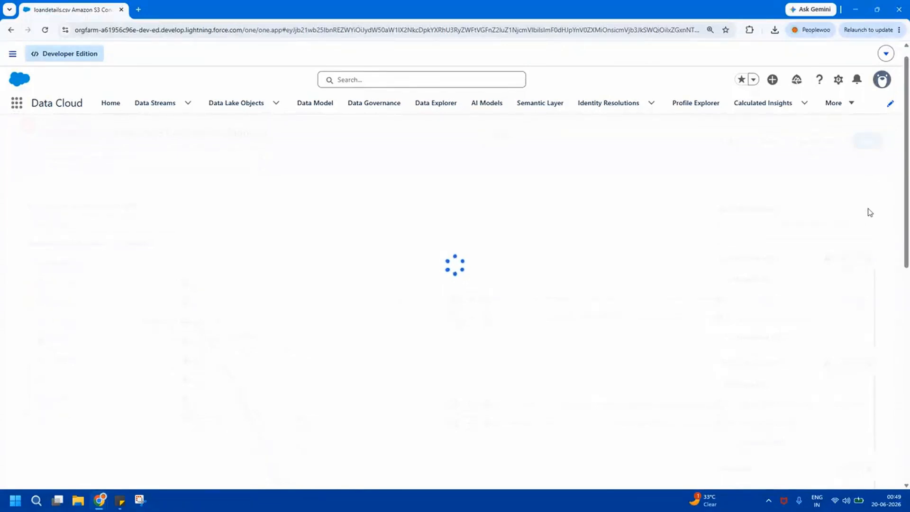
{"action": "left_click", "coordinate": [649, 373]}
{"action": "type", "text": "party"}
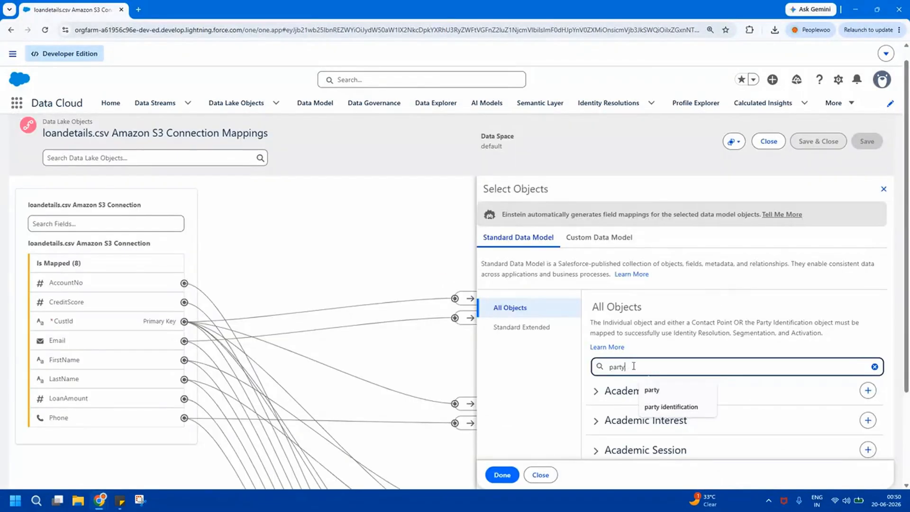
{"action": "left_click", "coordinate": [709, 368]}
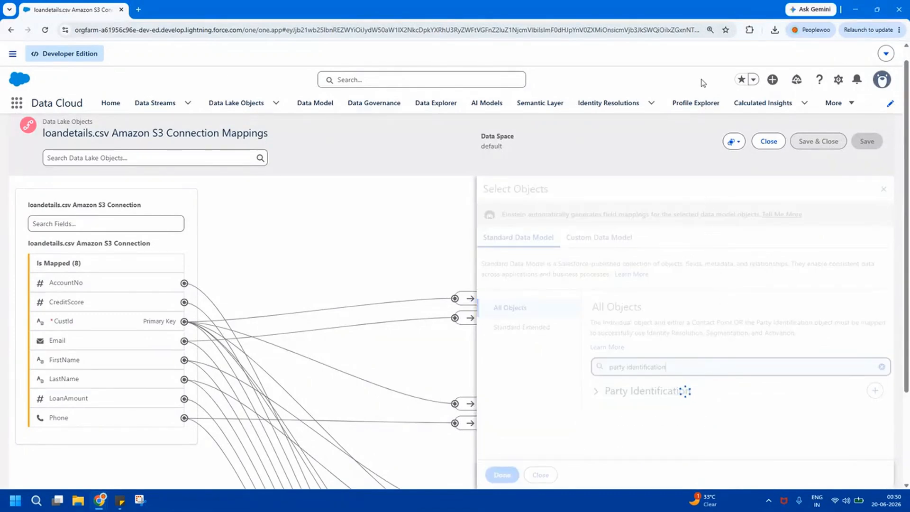
{"action": "left_click", "coordinate": [875, 392]}
{"action": "left_click", "coordinate": [502, 475]}
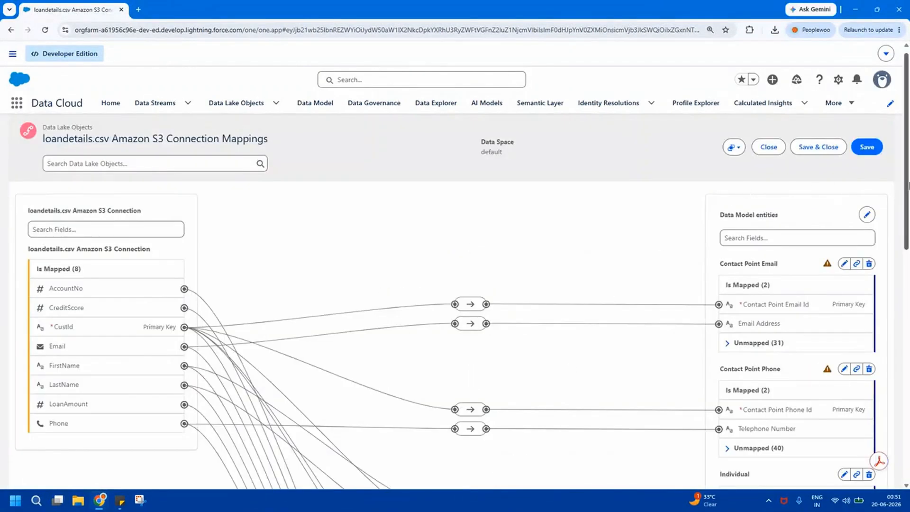
Expand the unmapped fields of the Party Identification entity and examine them against the source fields.
{"action": "left_click_drag", "start_coordinate": [907, 188], "coordinate": [908, 403]}
{"action": "triple_click", "coordinate": [743, 215]}
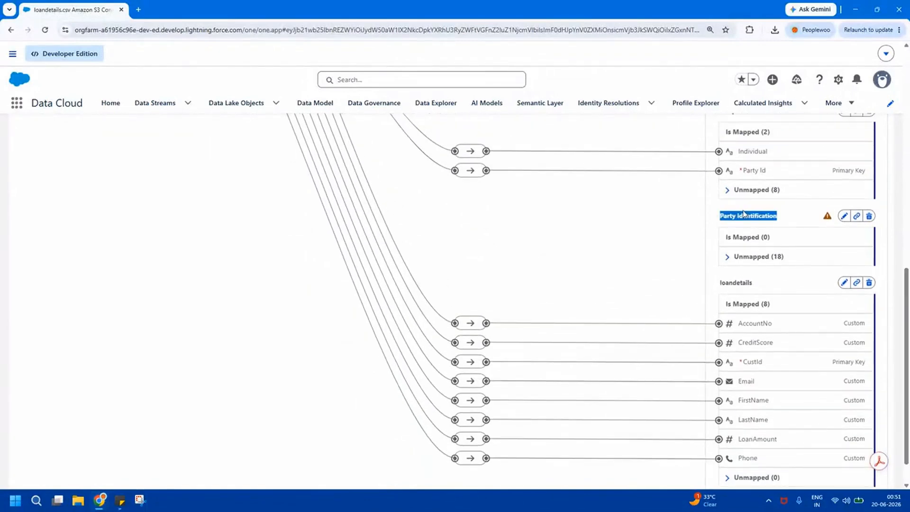
{"action": "left_click", "coordinate": [731, 257]}
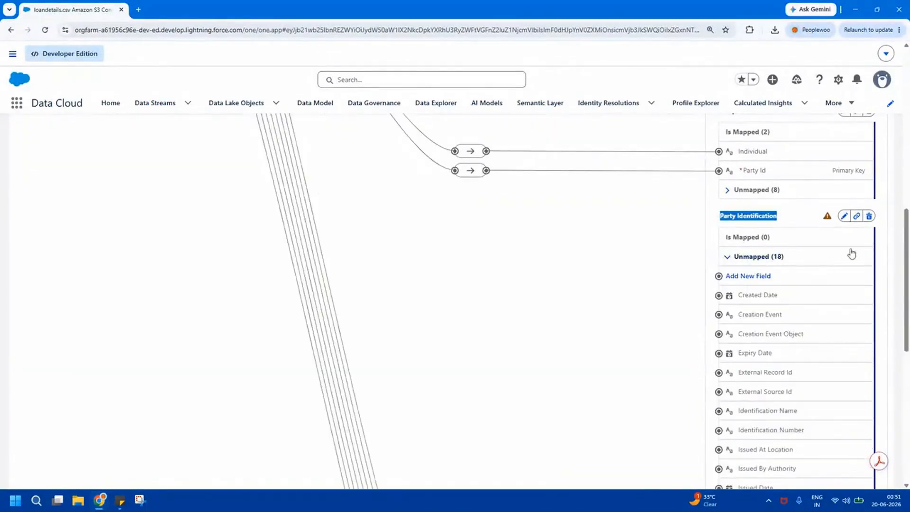
{"action": "left_click_drag", "start_coordinate": [908, 240], "coordinate": [909, 299]}
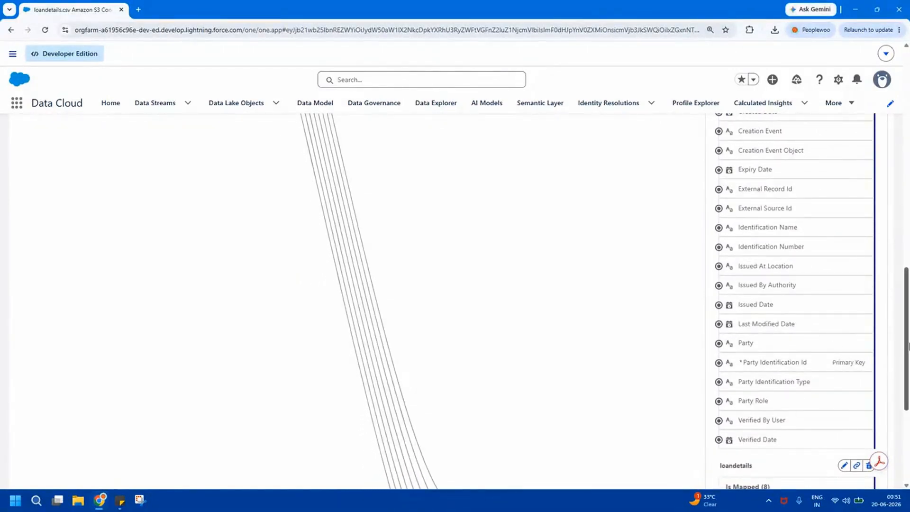
{"action": "mouse_move", "coordinate": [909, 345]}
{"action": "left_mouse_down"}
{"action": "mouse_move", "coordinate": [909, 368]}
{"action": "mouse_move", "coordinate": [909, 342]}
{"action": "mouse_move", "coordinate": [909, 356]}
{"action": "left_mouse_up"}
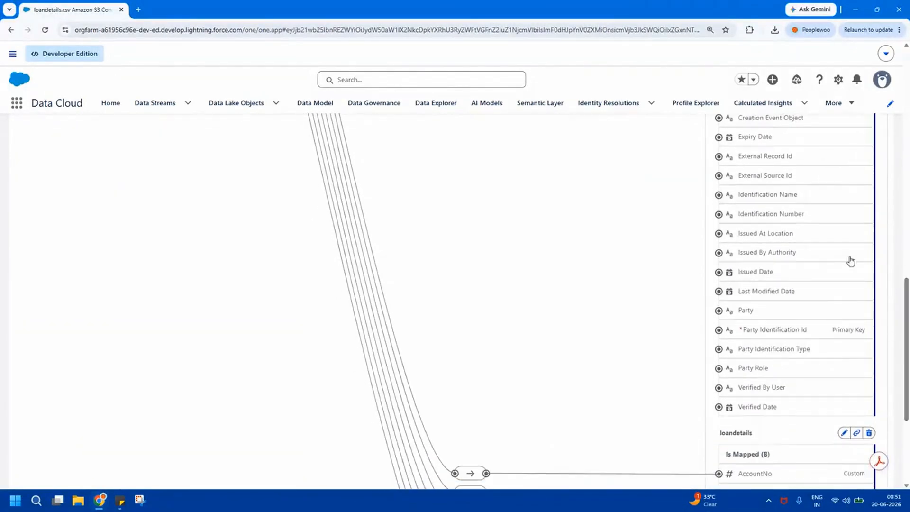
{"action": "left_click_drag", "start_coordinate": [908, 323], "coordinate": [908, 114]}
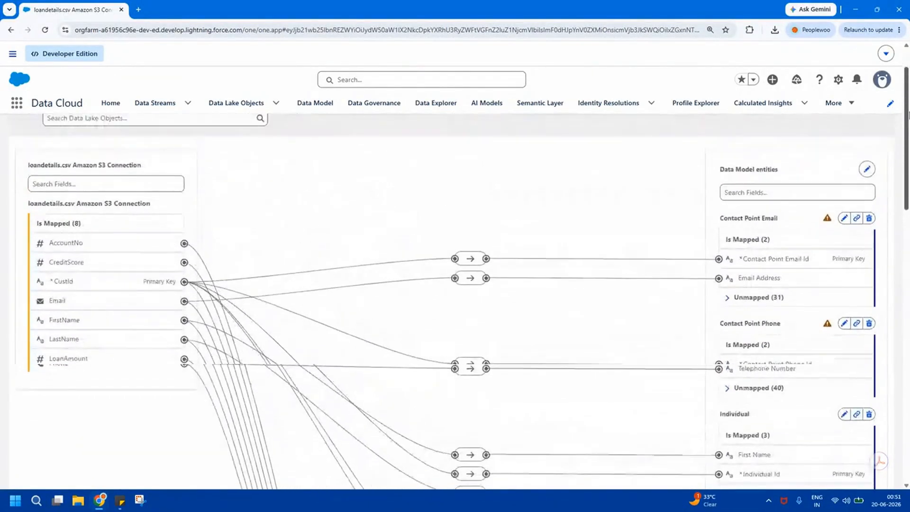
Open the loandetails.csv Amazon S3 Connection data stream and review its field list.
{"action": "left_click", "coordinate": [151, 102]}
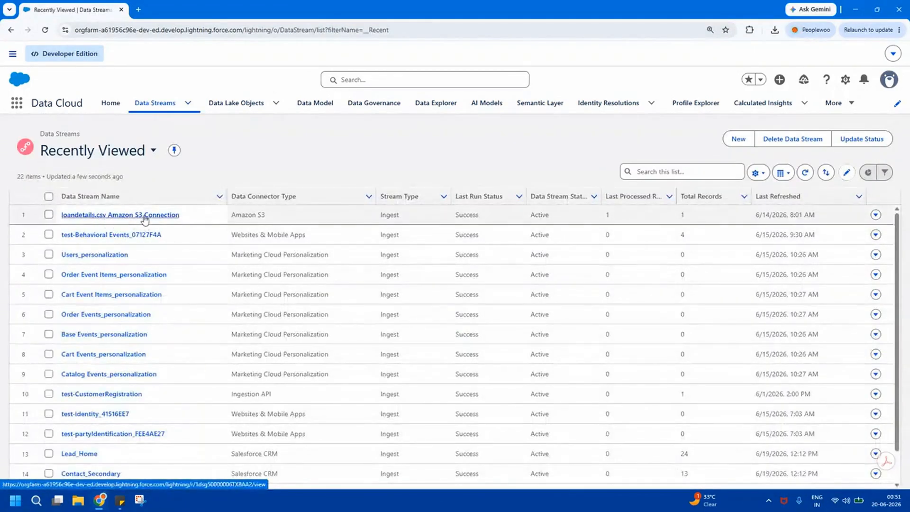
{"action": "left_click", "coordinate": [126, 216]}
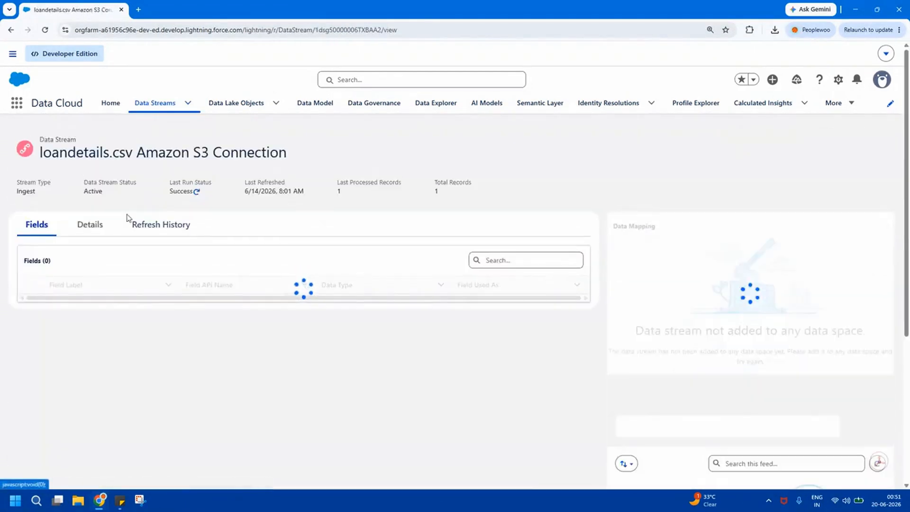
{"action": "left_click_drag", "start_coordinate": [909, 166], "coordinate": [909, 266]}
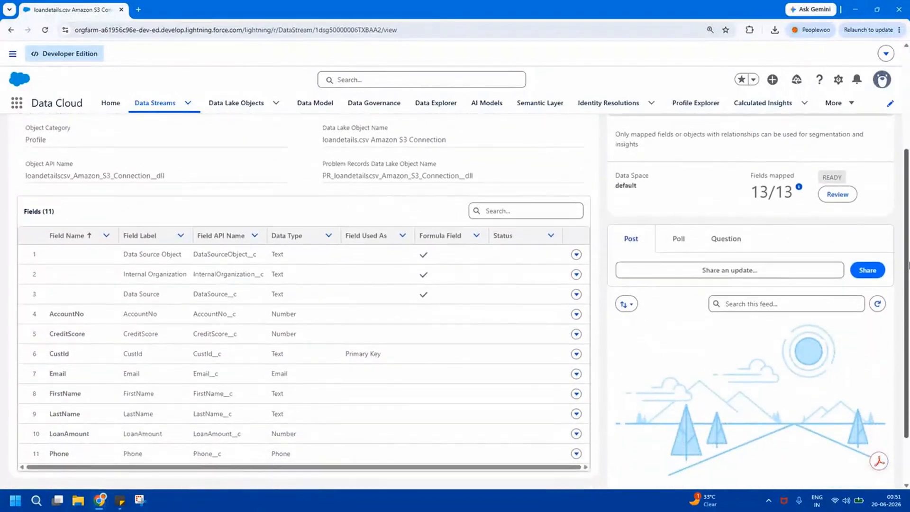
{"action": "left_click", "coordinate": [79, 257]}
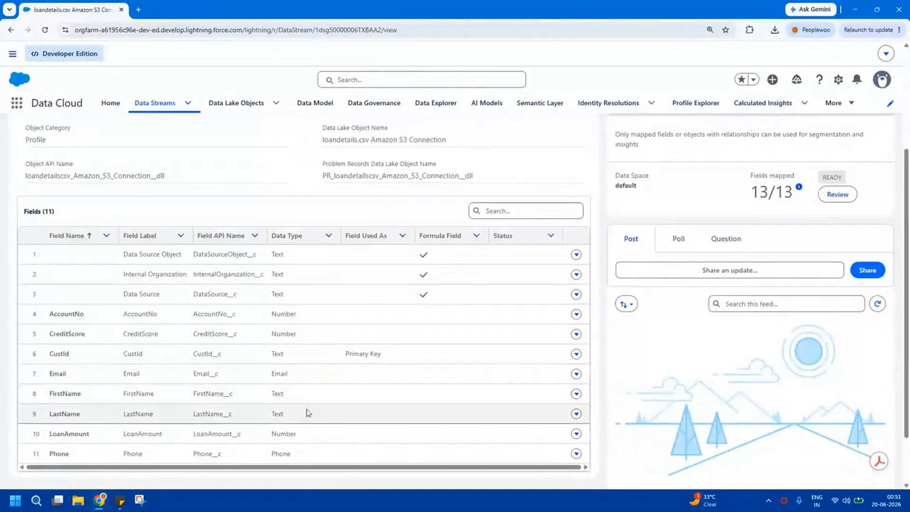
{"action": "left_click_drag", "start_coordinate": [909, 278], "coordinate": [909, 176]}
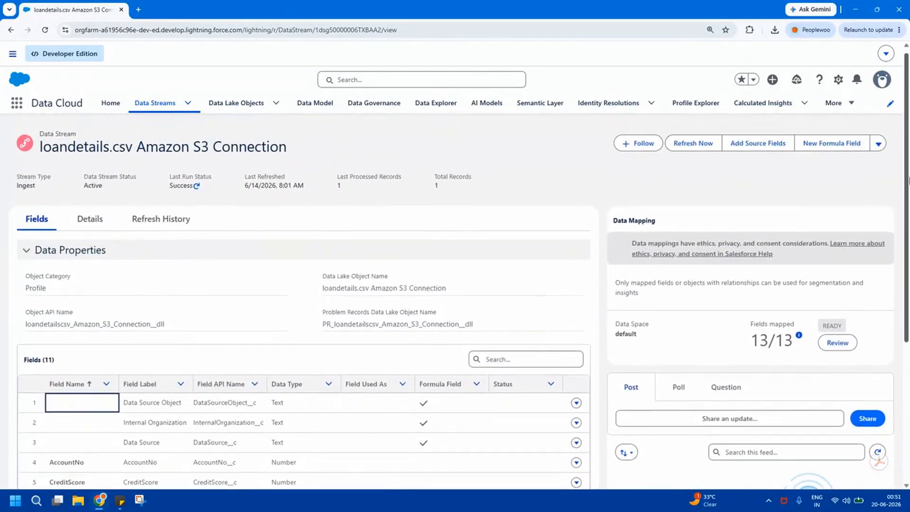
Start a new formula field on the data stream with the label Party Identification Type.
{"action": "left_click", "coordinate": [832, 151]}
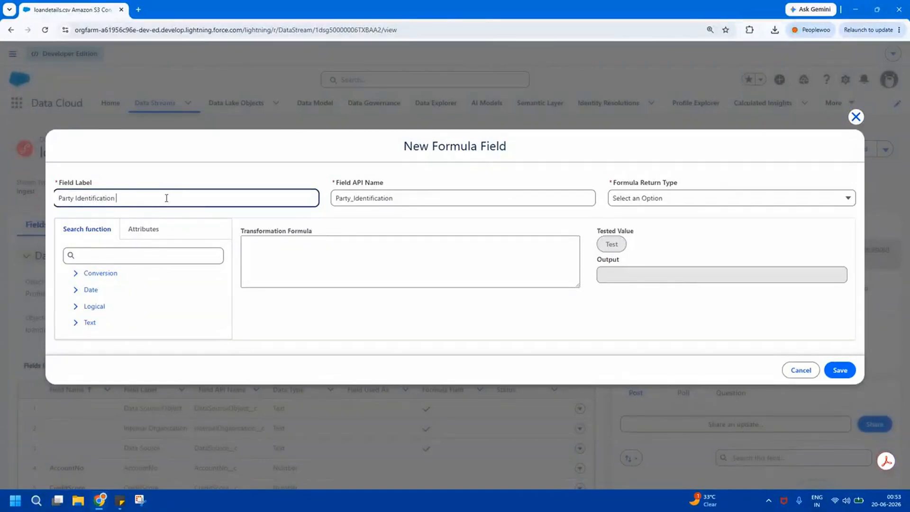
{"action": "key", "text": "ctrl+shift+Left"}
{"action": "key", "text": "ctrl+shift+Left"}
{"action": "key", "text": "ctrl+shift+Left"}
Apply the PROPER text function as the transformation formula with the argument "loan account number".
{"action": "left_click", "coordinate": [75, 323]}
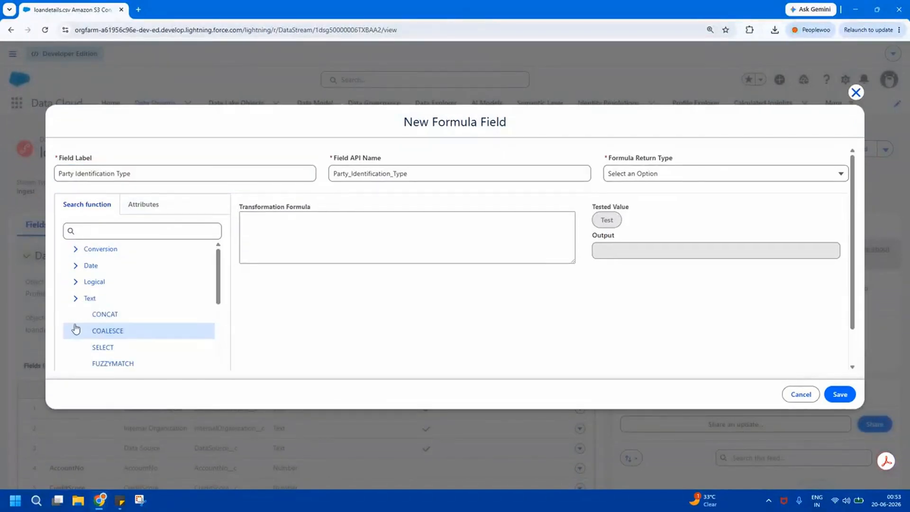
{"action": "left_click_drag", "start_coordinate": [216, 286], "coordinate": [220, 353]}
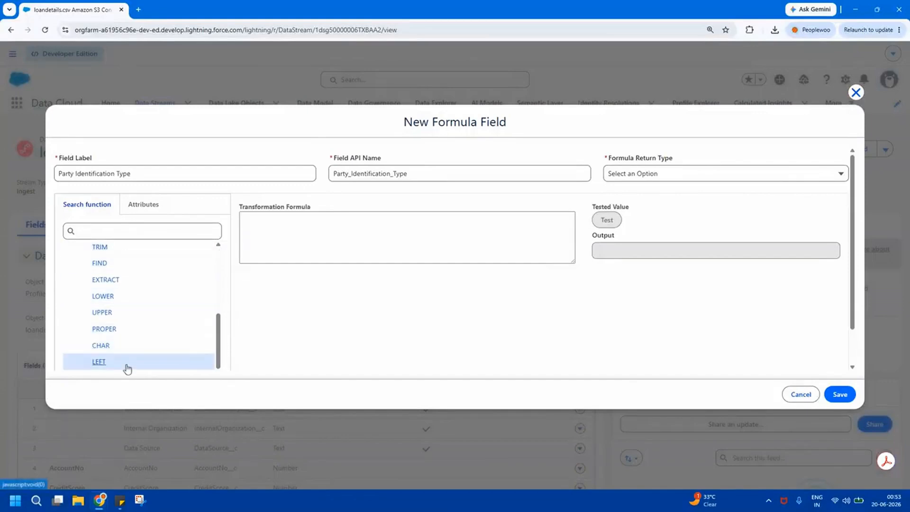
{"action": "left_click", "coordinate": [113, 330]}
{"action": "left_click", "coordinate": [550, 292]}
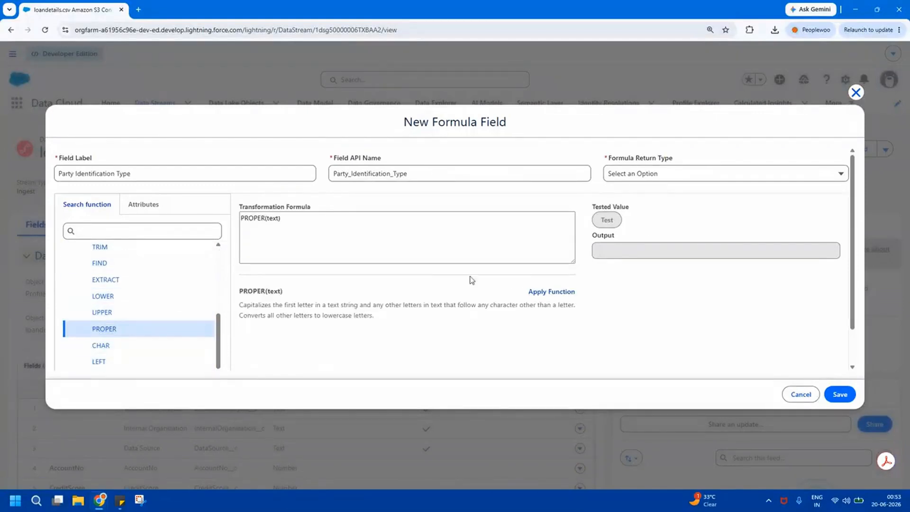
{"action": "double_click", "coordinate": [272, 217]}
{"action": "key", "text": "BackSpace"}
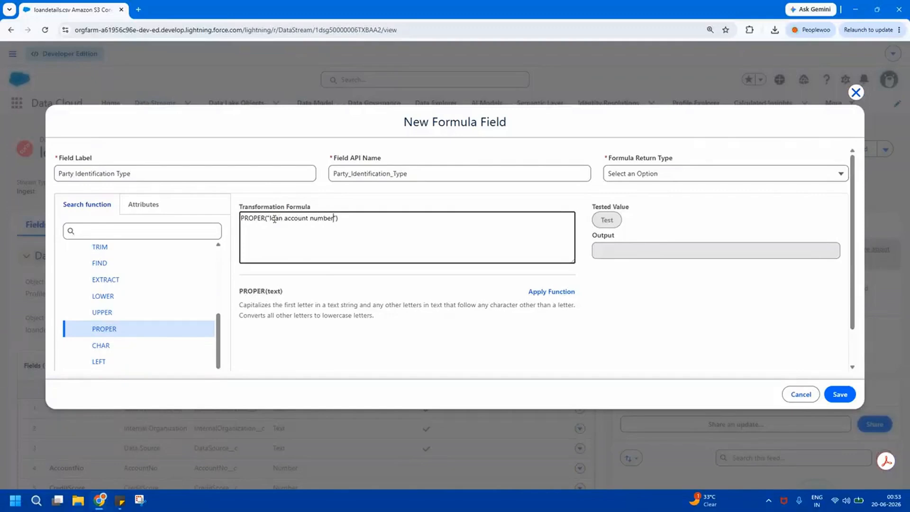
Set the formula return type to Text and test the formula's output.
{"action": "left_click", "coordinate": [621, 162]}
{"action": "left_click", "coordinate": [635, 174]}
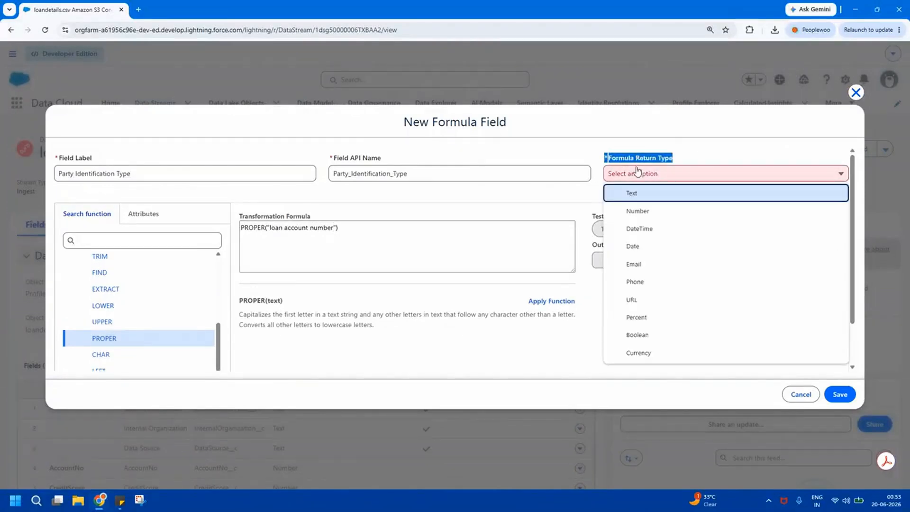
{"action": "left_click", "coordinate": [642, 193]}
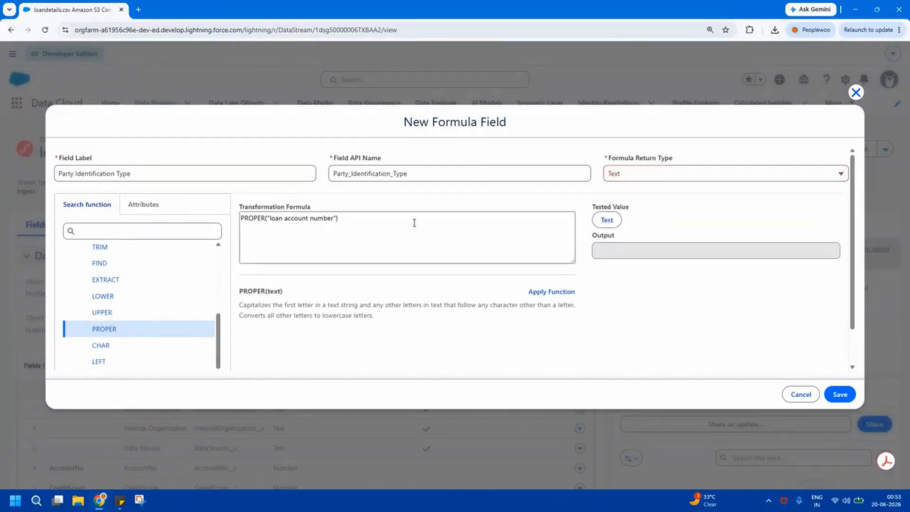
{"action": "left_click", "coordinate": [608, 221]}
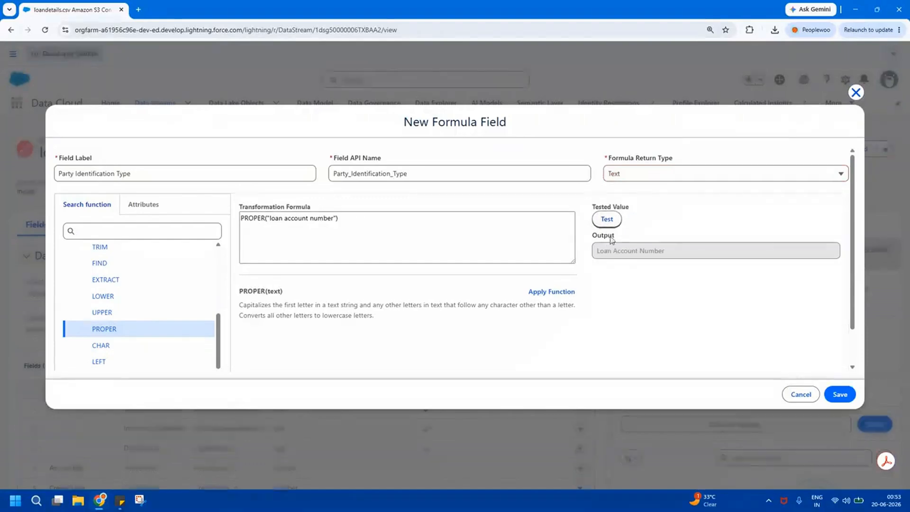
{"action": "triple_click", "coordinate": [614, 252]}
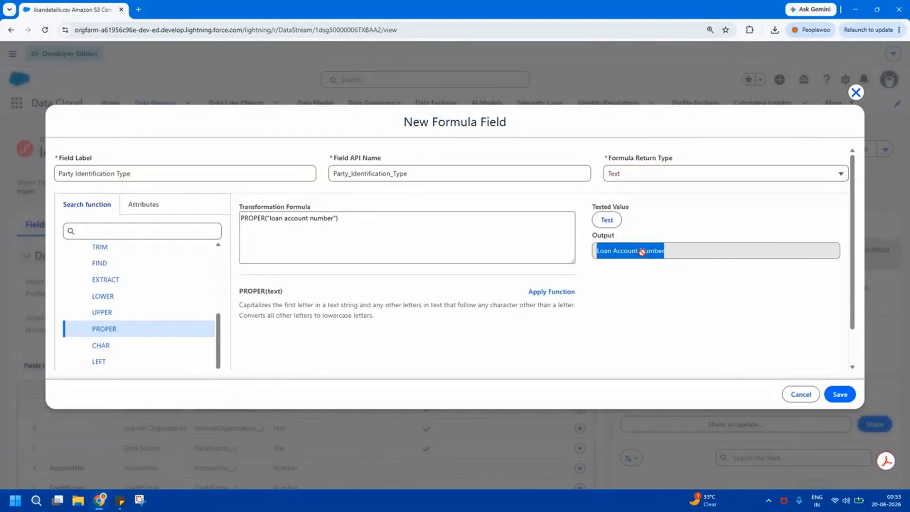
Save the formula field and reopen the loandetails.csv Amazon S3 Connection data stream from the data streams list.
{"action": "left_click", "coordinate": [846, 399]}
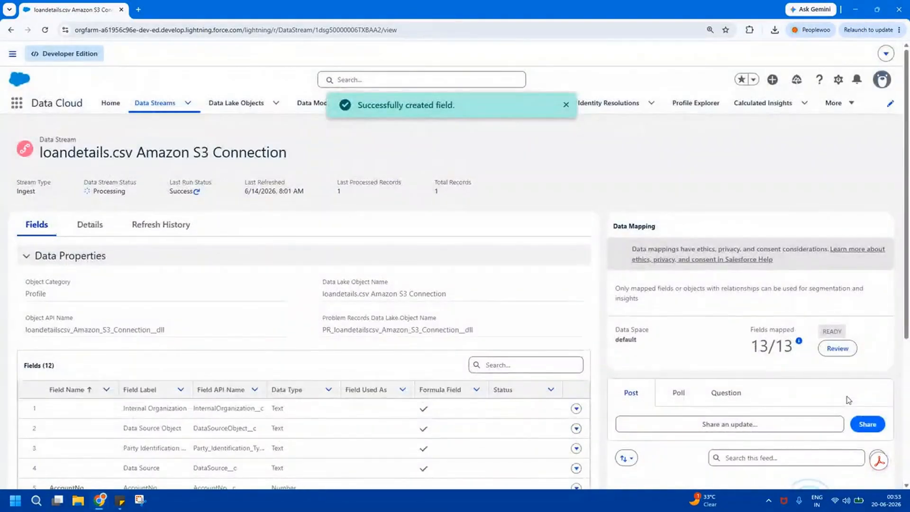
{"action": "left_click", "coordinate": [566, 104]}
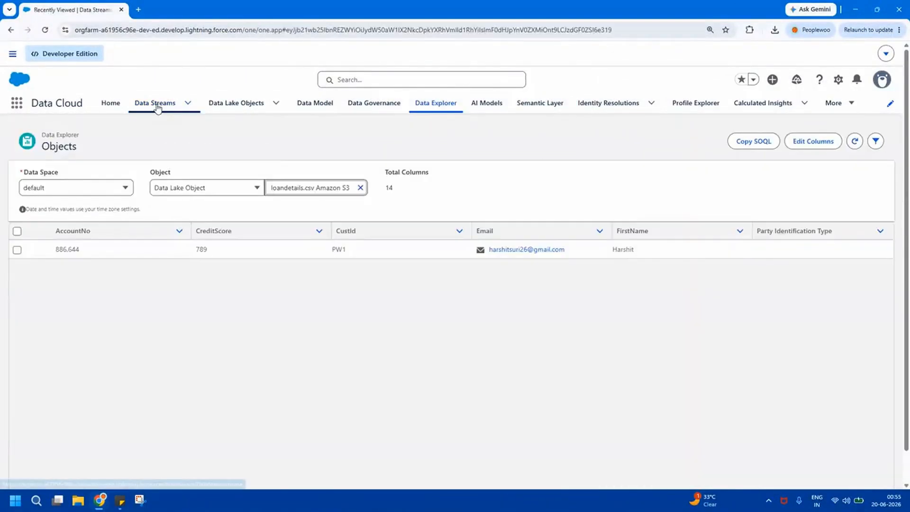
{"action": "left_click", "coordinate": [157, 105]}
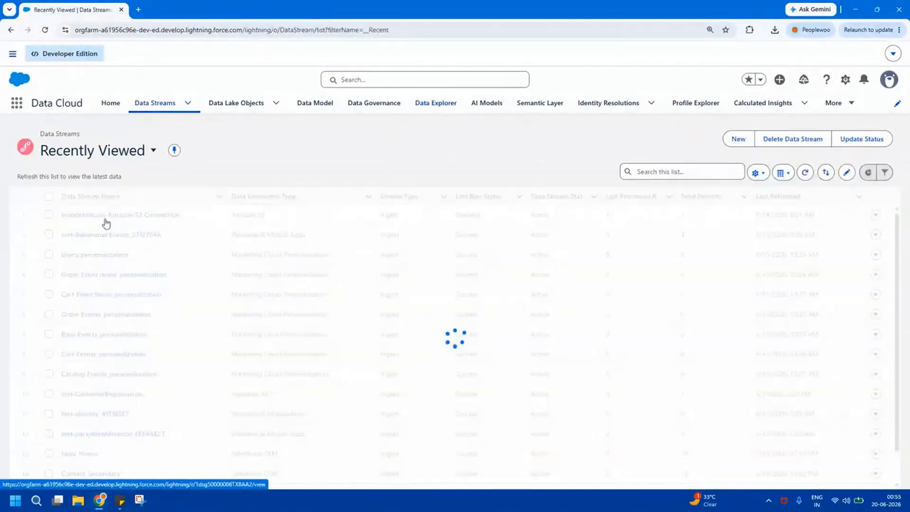
{"action": "left_click", "coordinate": [119, 220]}
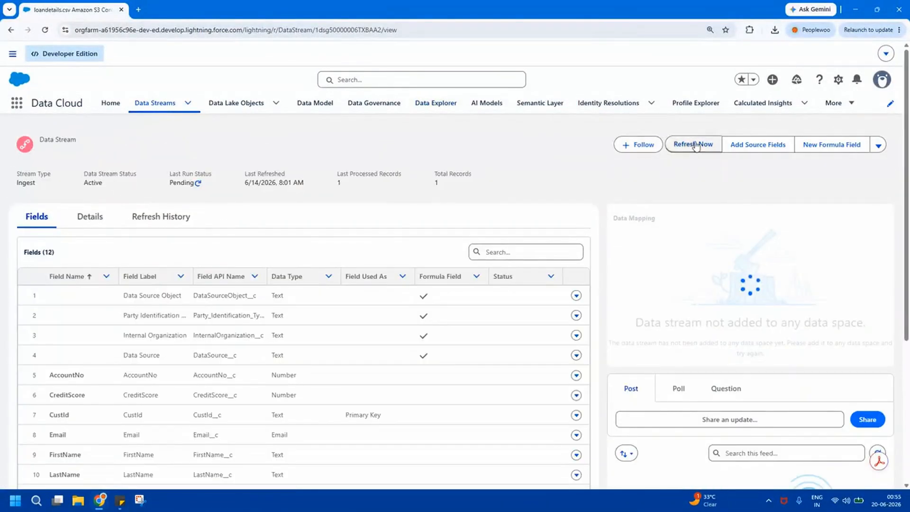
Refresh the loandetails.csv data stream using the Refresh All The Files retrieval method.
{"action": "left_click", "coordinate": [694, 149]}
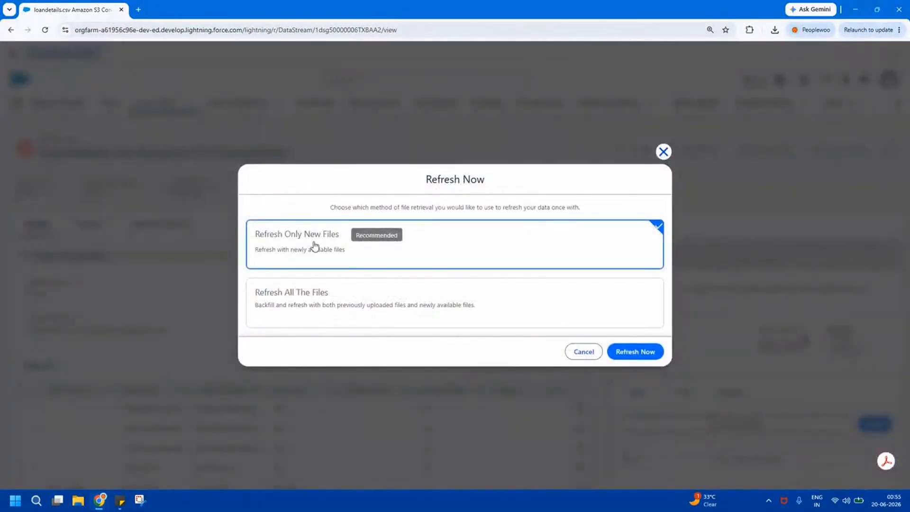
{"action": "left_click", "coordinate": [379, 303]}
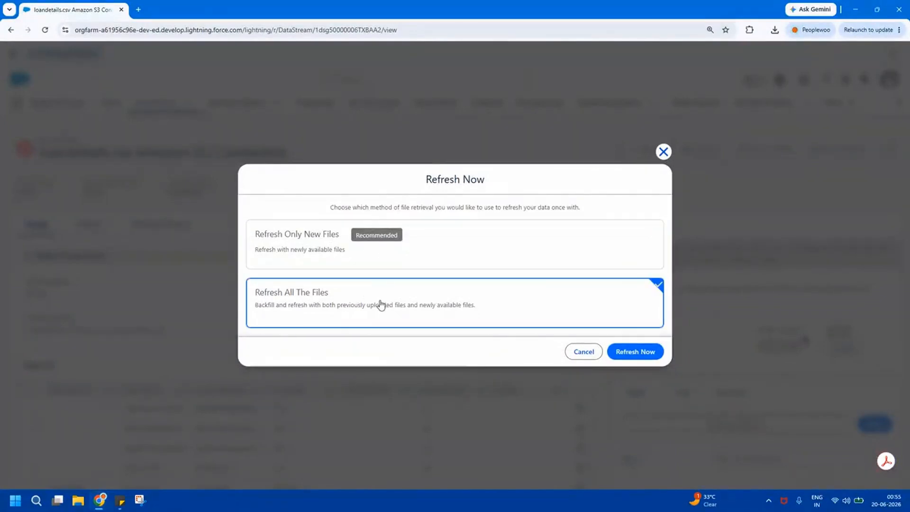
{"action": "left_click", "coordinate": [635, 352]}
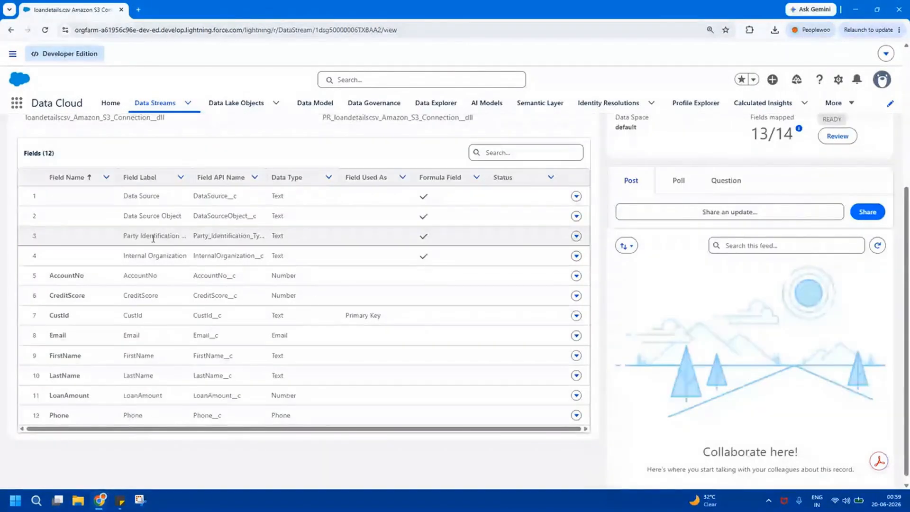
Open the Party Identification Type formula field from the data stream's field list to review its formula, and close it without changes.
{"action": "double_click", "coordinate": [152, 237]}
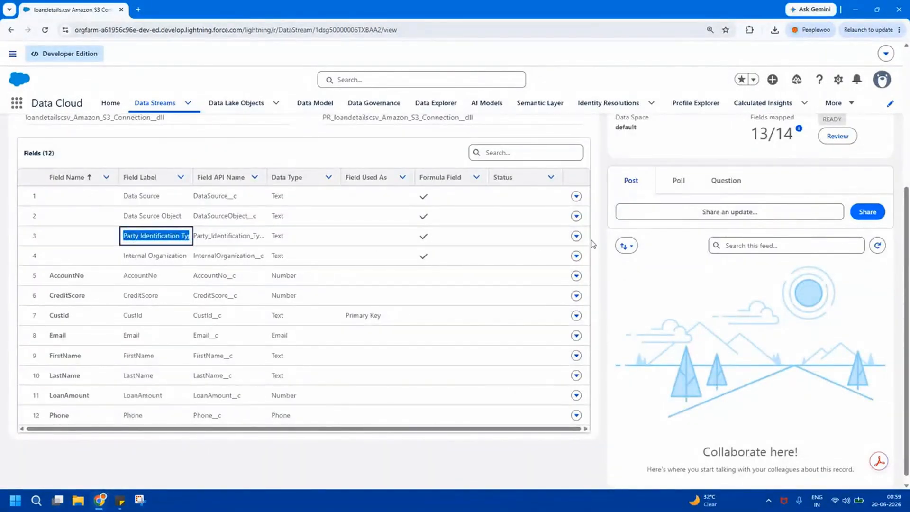
{"action": "left_click", "coordinate": [576, 236]}
{"action": "left_click", "coordinate": [564, 254]}
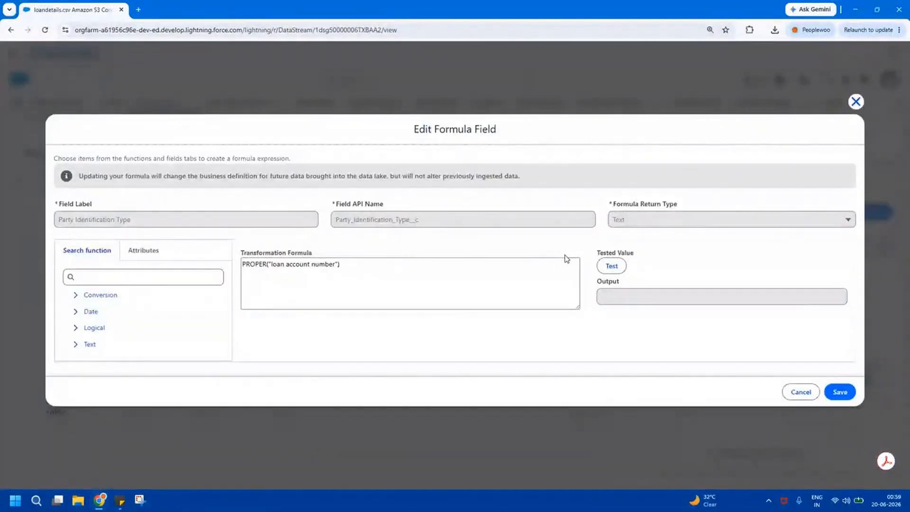
{"action": "left_click", "coordinate": [856, 101]}
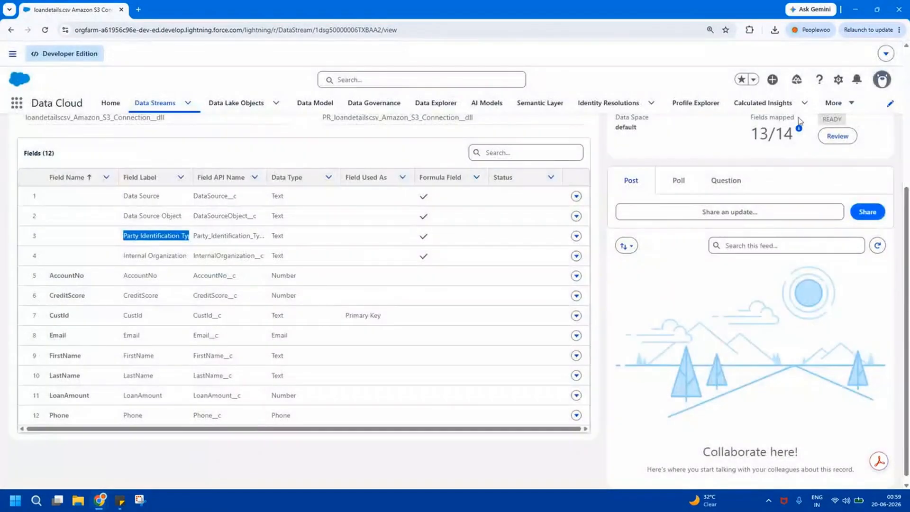
Open the loandetails.csv Amazon S3 Connection data lake object and check its field list for Party Identification Type.
{"action": "left_click", "coordinate": [233, 104]}
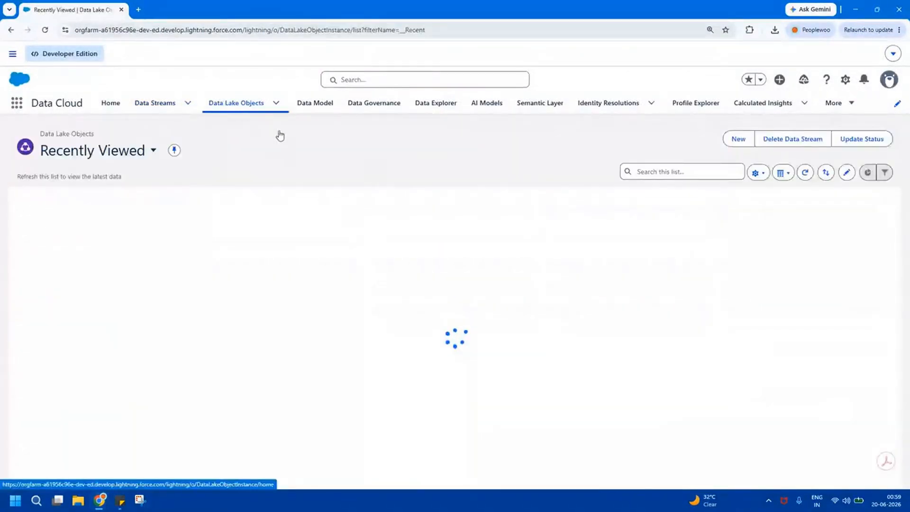
{"action": "left_click", "coordinate": [159, 216]}
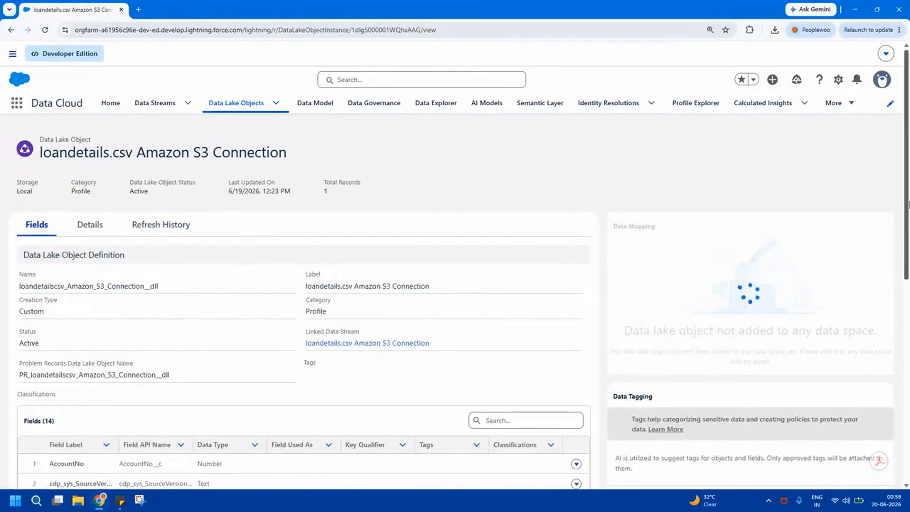
{"action": "scroll", "coordinate": [223, 368], "scroll_direction": "down", "scroll_amount": 3}
{"action": "left_click_drag", "start_coordinate": [907, 297], "coordinate": [908, 348]}
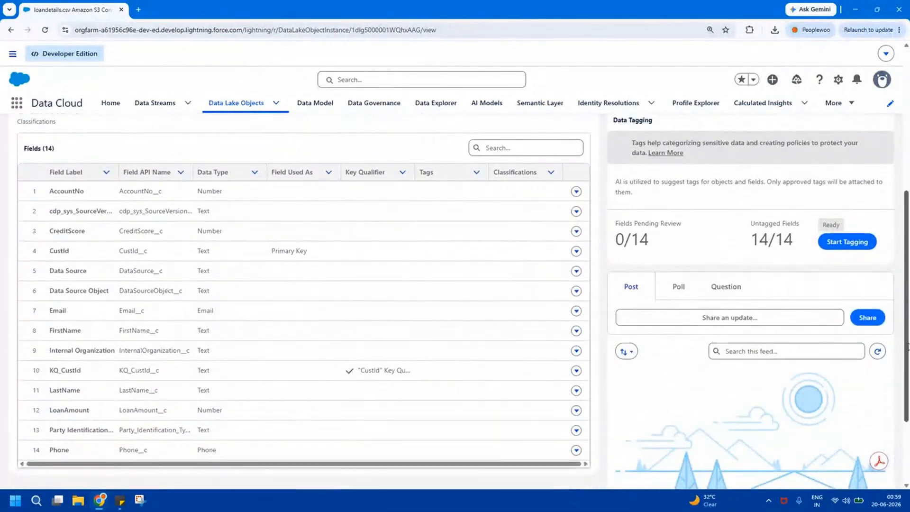
{"action": "triple_click", "coordinate": [81, 430]}
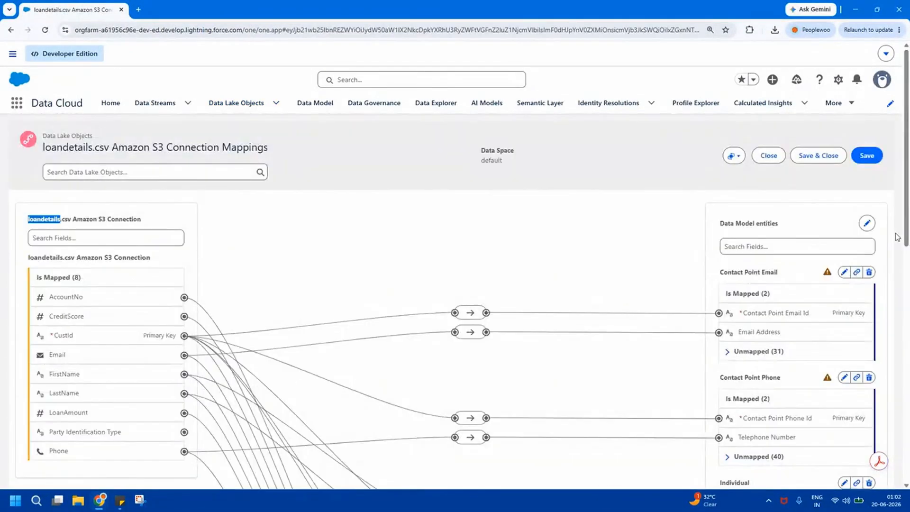
Open the data lake object's mapping for review and expand the unmapped fields of the Party Identification entity.
{"action": "scroll", "coordinate": [909, 392], "scroll_direction": "down", "scroll_amount": 10}
{"action": "scroll", "coordinate": [908, 391], "scroll_direction": "down", "scroll_amount": 1}
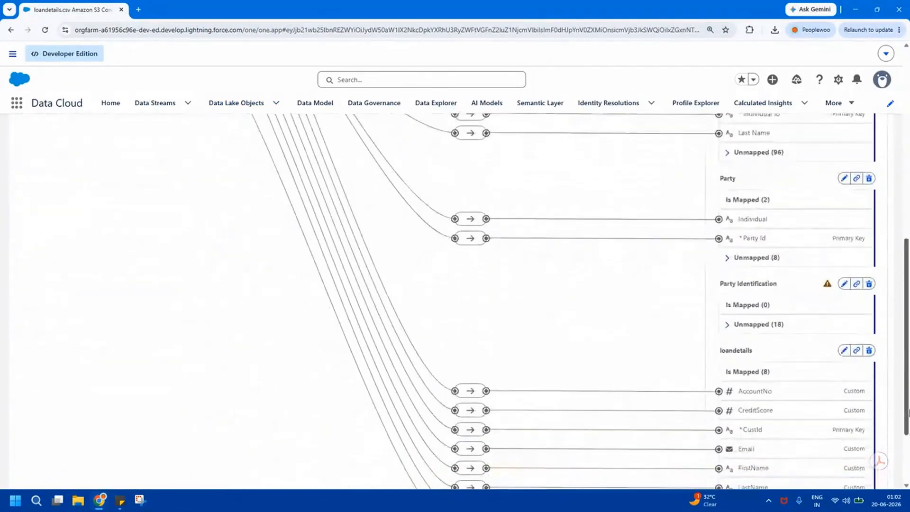
{"action": "left_click", "coordinate": [741, 326]}
{"action": "double_click", "coordinate": [726, 284]}
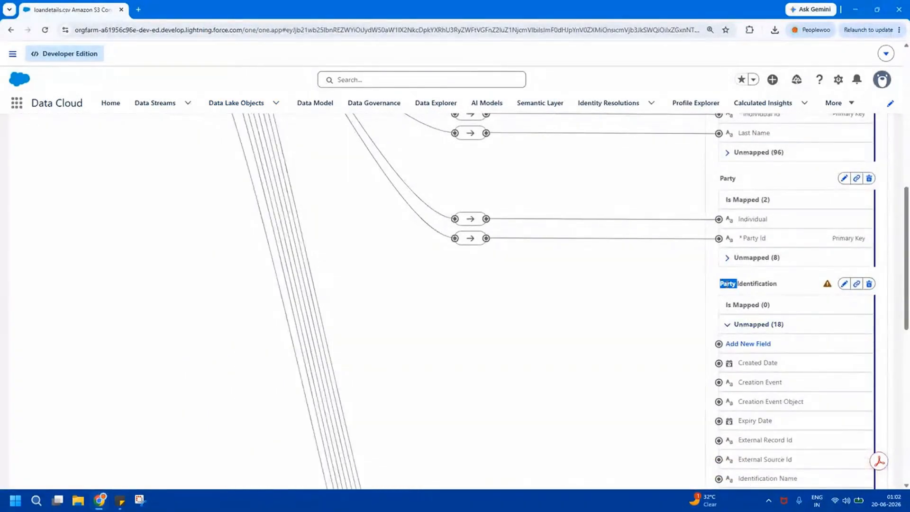
{"action": "scroll", "coordinate": [909, 308], "scroll_direction": "down", "scroll_amount": 4}
{"action": "scroll", "coordinate": [909, 309], "scroll_direction": "down", "scroll_amount": 2}
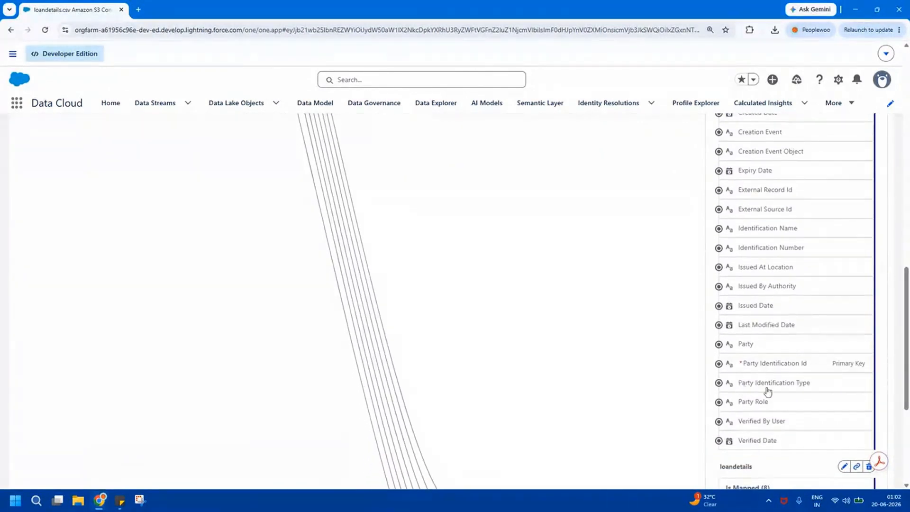
Map the source field Party Identification Type to Party Identification Type on the Party Identification entity.
{"action": "left_click_drag", "start_coordinate": [739, 383], "coordinate": [809, 388]}
{"action": "scroll", "coordinate": [889, 374], "scroll_direction": "up", "scroll_amount": 15}
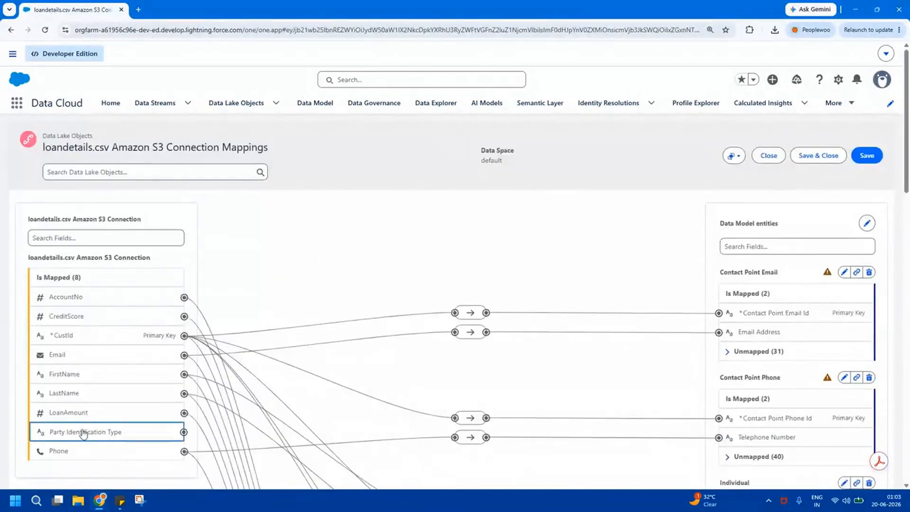
{"action": "left_click_drag", "start_coordinate": [907, 195], "coordinate": [908, 417]}
{"action": "left_click", "coordinate": [797, 397]}
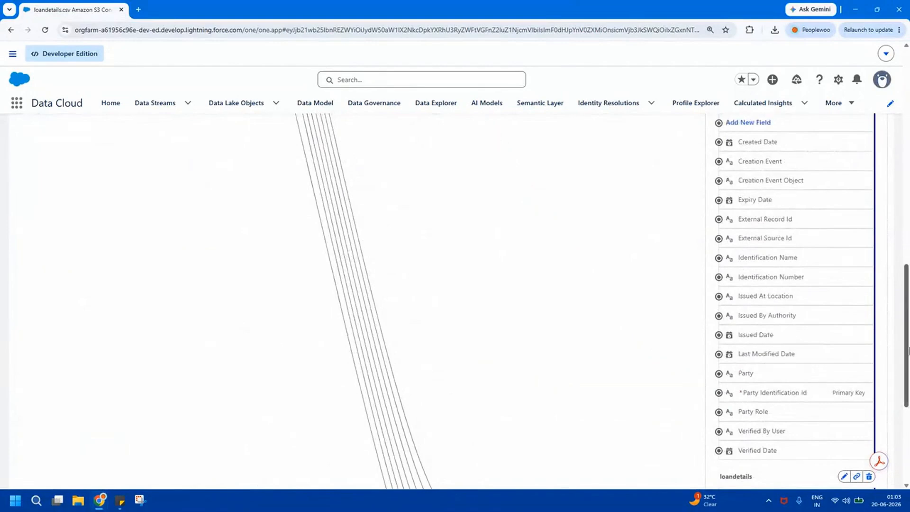
Map the CustId primary key to the Party Identification Id field of the Party Identification entity.
{"action": "left_click_drag", "start_coordinate": [908, 384], "coordinate": [907, 185]}
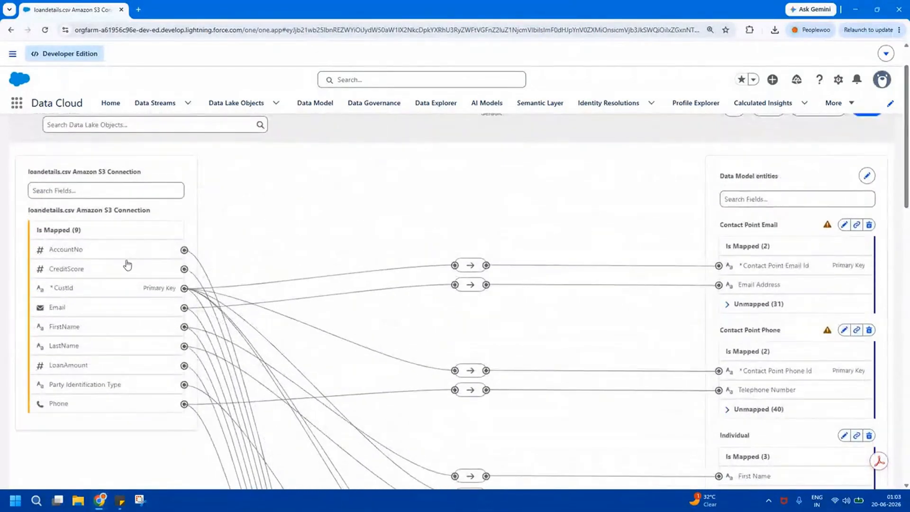
{"action": "left_click", "coordinate": [87, 290]}
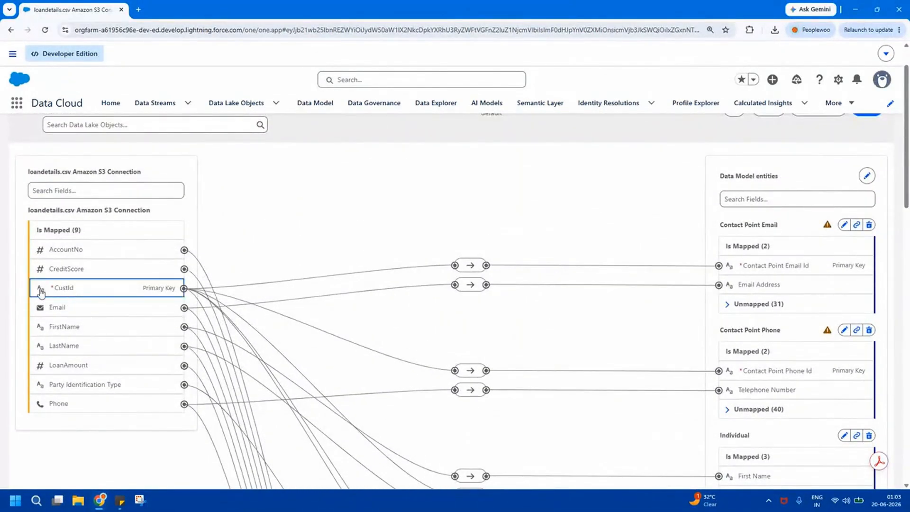
{"action": "left_click_drag", "start_coordinate": [909, 158], "coordinate": [879, 351]}
{"action": "left_click_drag", "start_coordinate": [741, 319], "coordinate": [822, 324]}
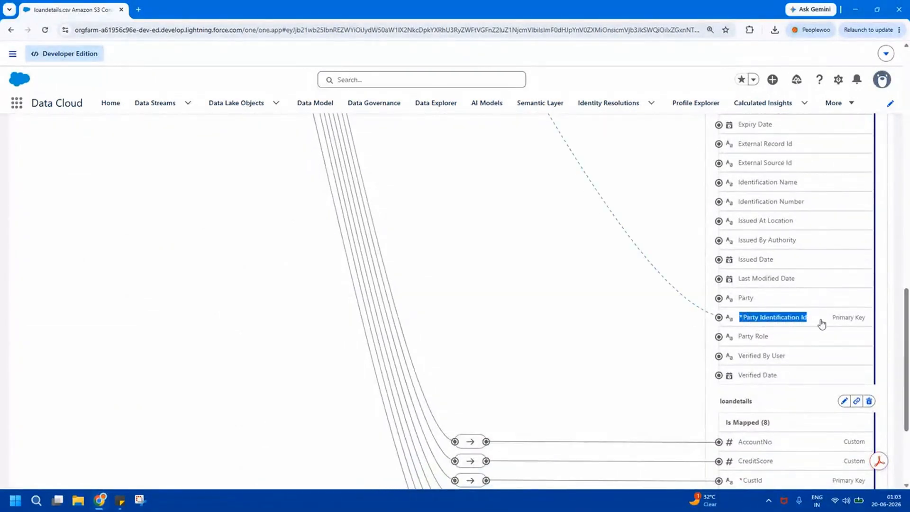
Map AccountNo to Identification Number on the Party Identification entity, and save and close the mappings.
{"action": "left_click_drag", "start_coordinate": [905, 326], "coordinate": [908, 116]}
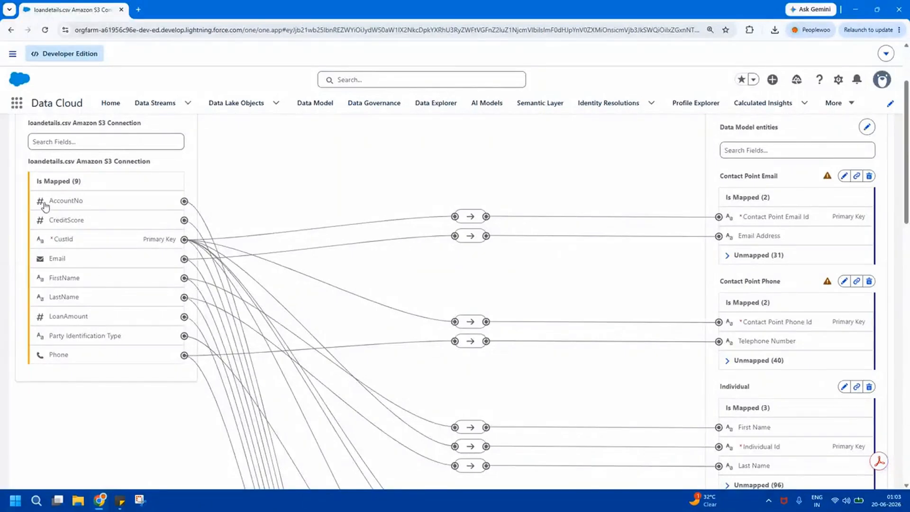
{"action": "left_click_drag", "start_coordinate": [48, 202], "coordinate": [92, 205]}
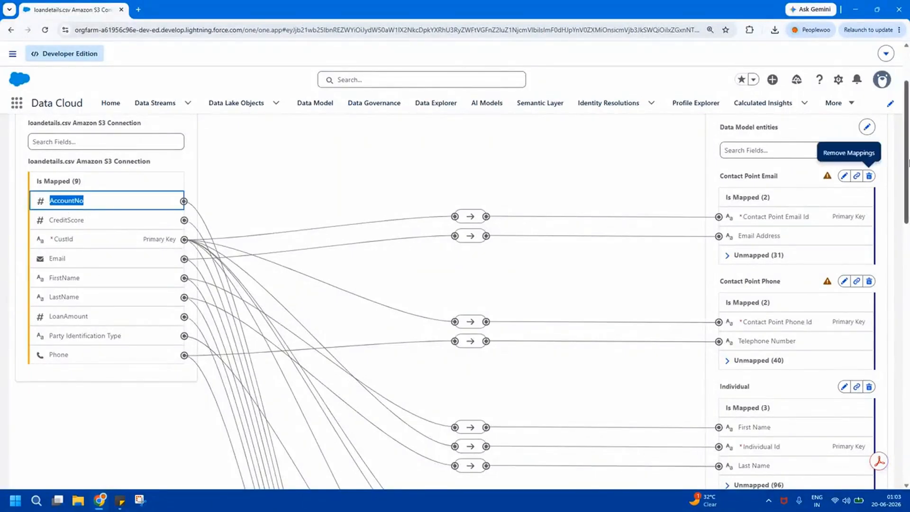
{"action": "scroll", "coordinate": [908, 220], "scroll_direction": "down", "scroll_amount": 3}
{"action": "left_click_drag", "start_coordinate": [908, 221], "coordinate": [908, 326]}
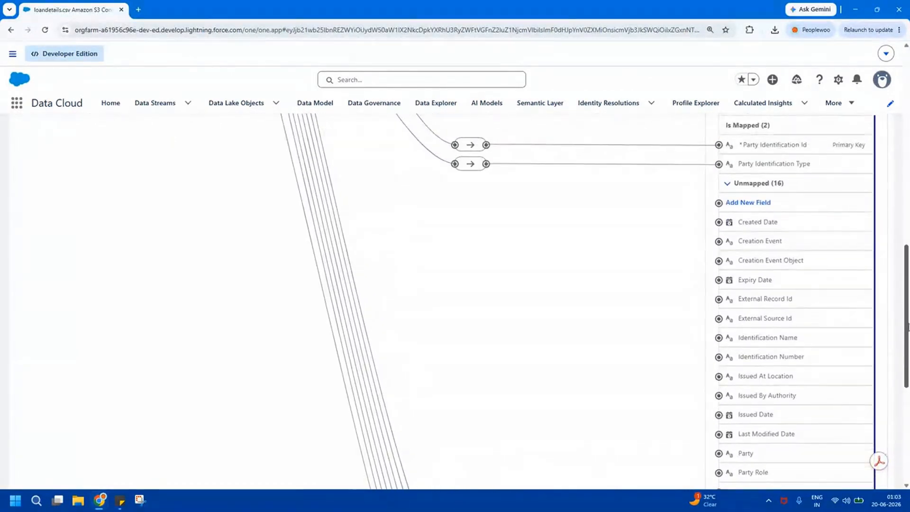
{"action": "left_click", "coordinate": [782, 363]}
{"action": "left_click", "coordinate": [868, 156]}
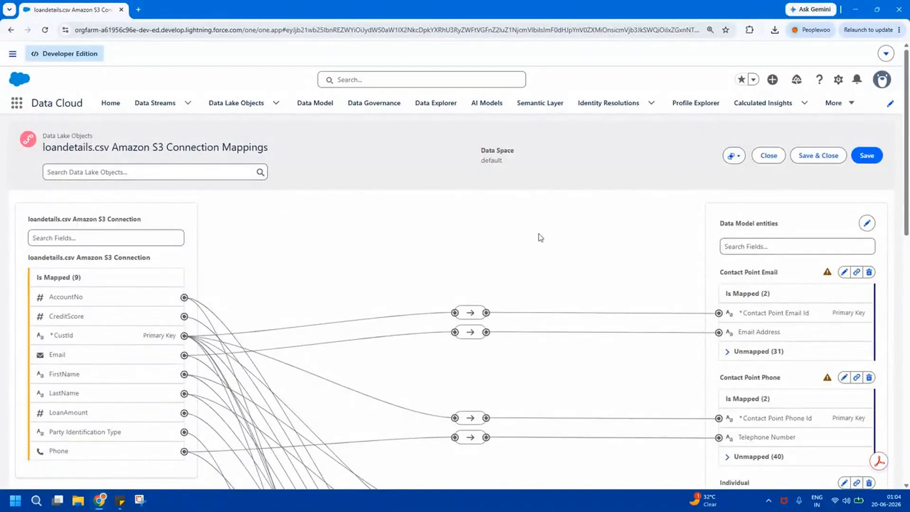
{"action": "left_click", "coordinate": [824, 156]}
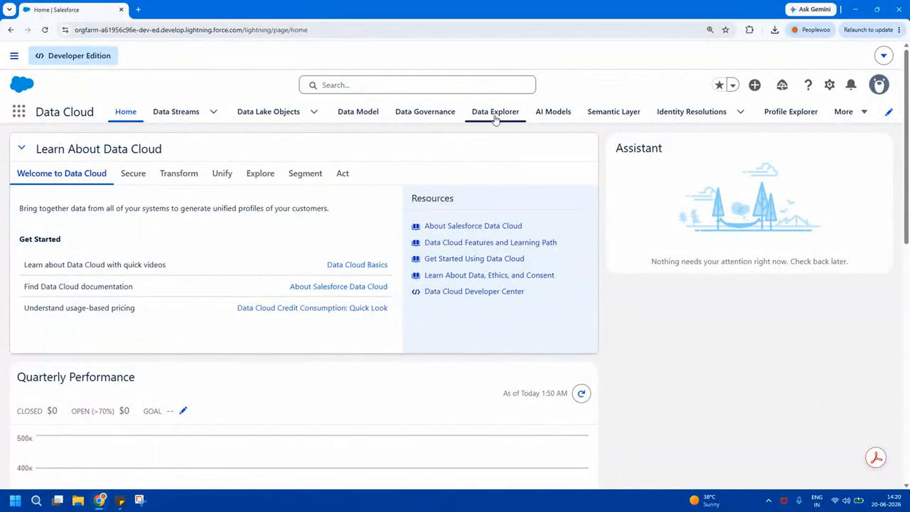
Find the loandetails.csv Amazon S3 Connection data lake object in Data Explorer by searching "loa", and display its records.
{"action": "left_click", "coordinate": [498, 119]}
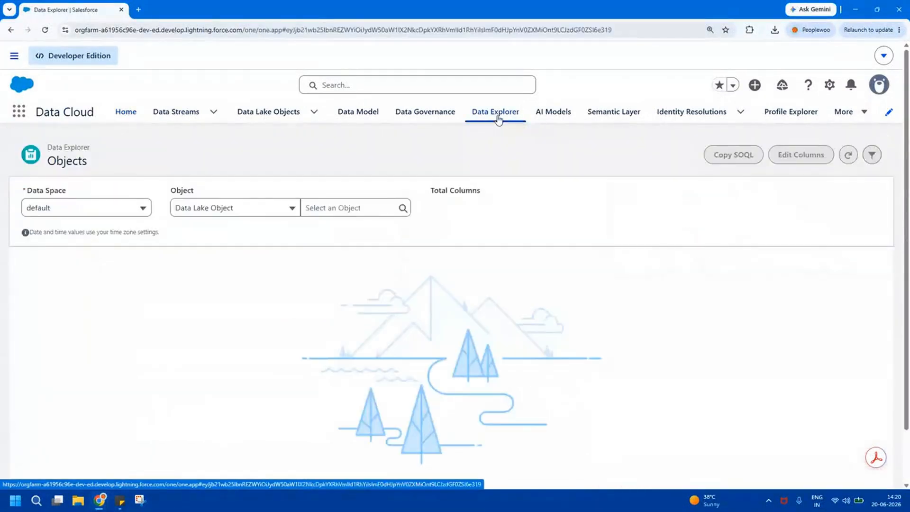
{"action": "left_click", "coordinate": [247, 209]}
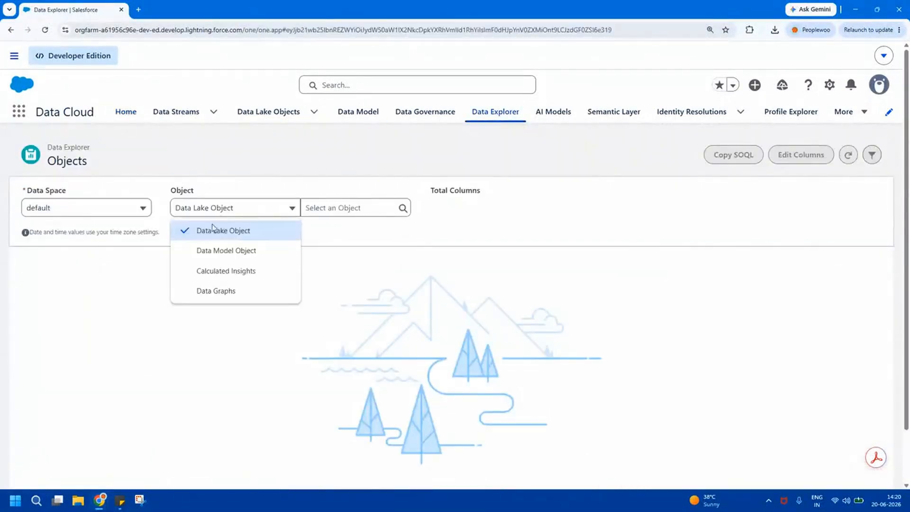
{"action": "left_click", "coordinate": [209, 236]}
{"action": "left_click", "coordinate": [353, 204]}
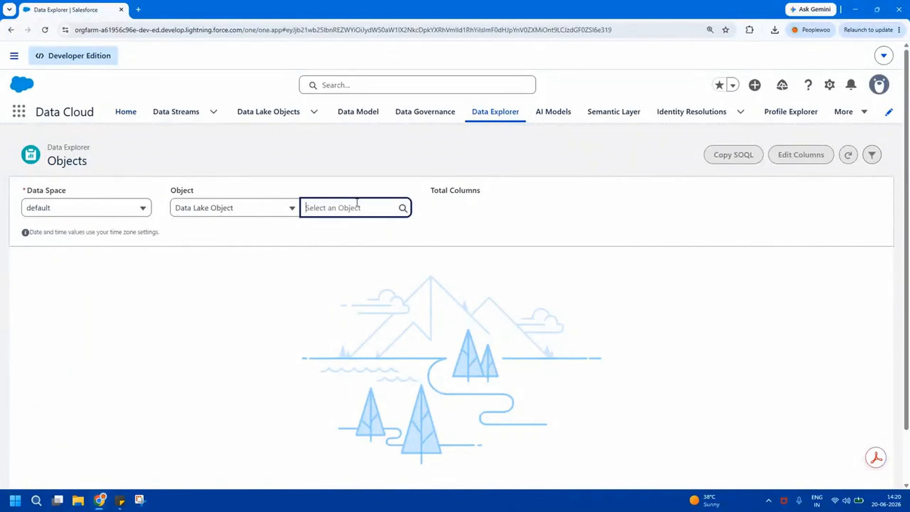
{"action": "left_click_drag", "start_coordinate": [412, 238], "coordinate": [413, 251]}
{"action": "left_click", "coordinate": [372, 212]}
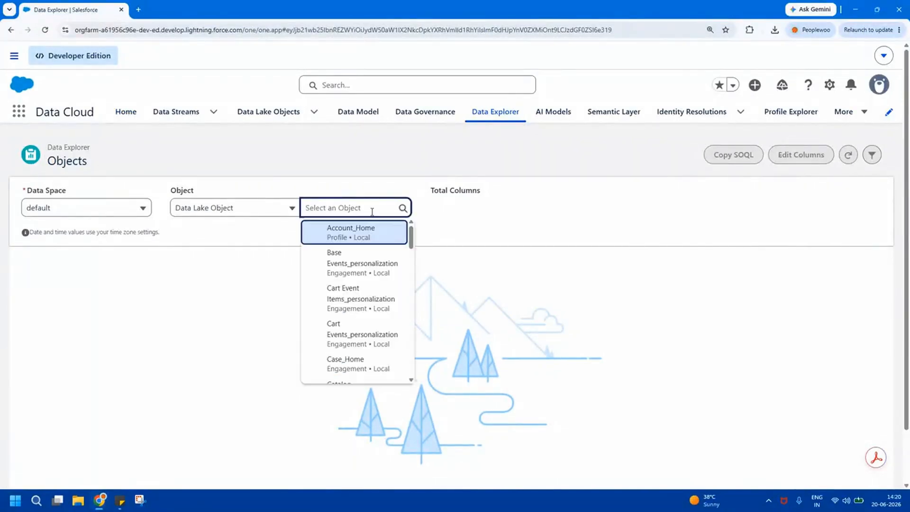
{"action": "type", "text": "loa"}
{"action": "left_click", "coordinate": [365, 239]}
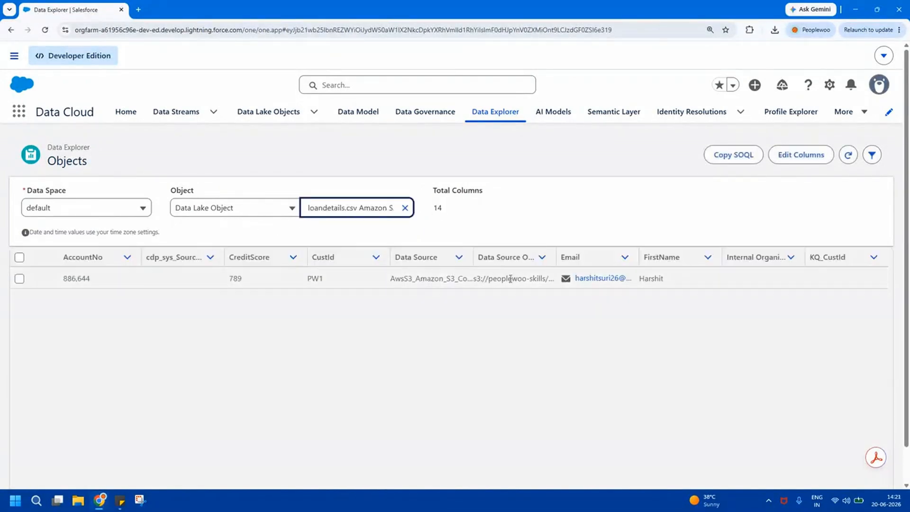
Arrange the columns as CustId, FirstName, LastName, Email, Phone, AccountNo, LoanAmount, CreditScore and Party Identification Type, and inspect the record's identification type.
{"action": "left_click", "coordinate": [785, 161]}
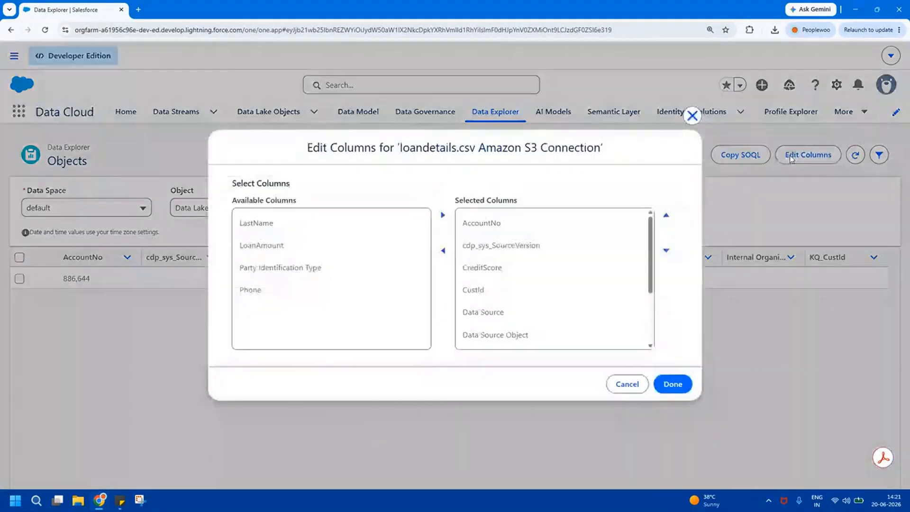
{"action": "left_click", "coordinate": [671, 382]}
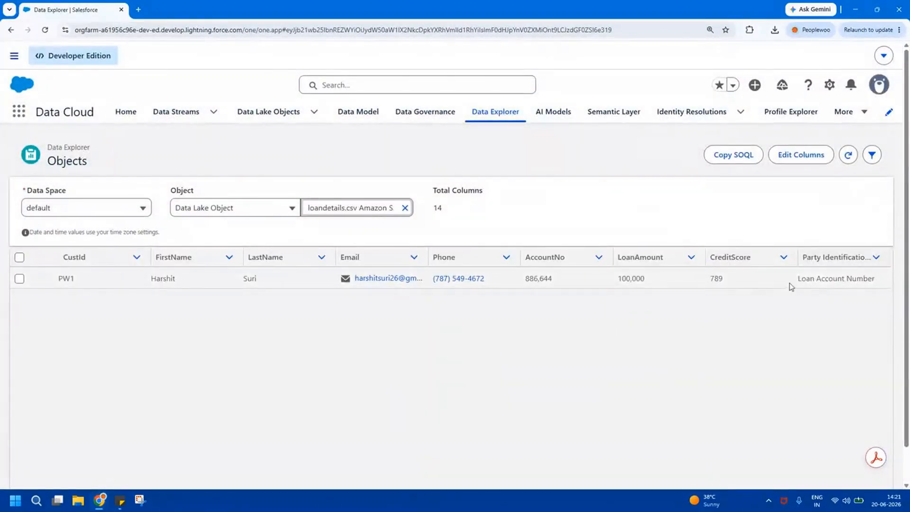
{"action": "left_click", "coordinate": [834, 281]}
{"action": "triple_click", "coordinate": [834, 280]}
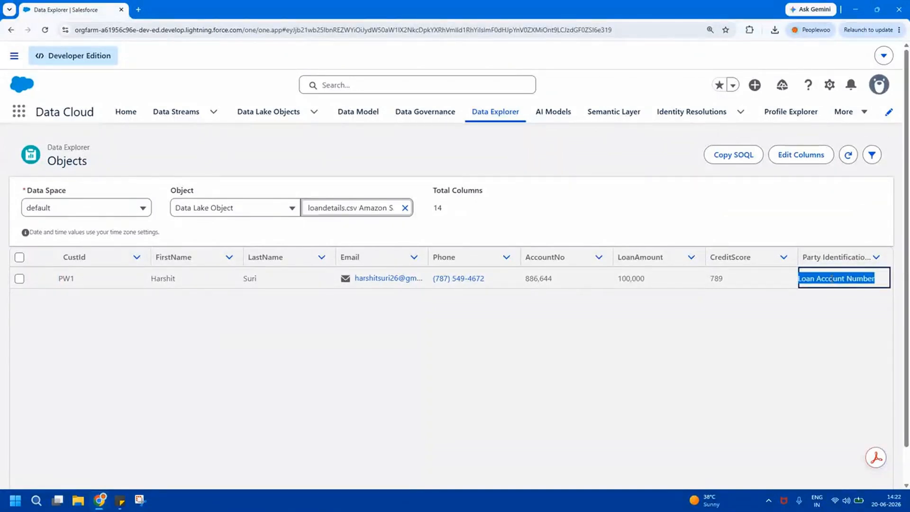
{"action": "left_click", "coordinate": [530, 320]}
Switch Data Explorer to the Data Model Object type, find Party Identification by searching "party", and display its records.
{"action": "left_click", "coordinate": [405, 208]}
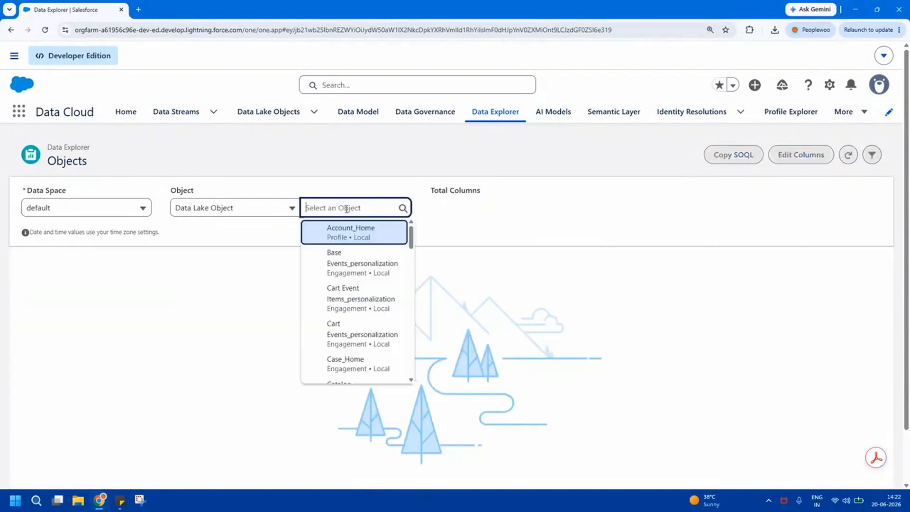
{"action": "left_click", "coordinate": [268, 208]}
{"action": "left_click", "coordinate": [228, 252]}
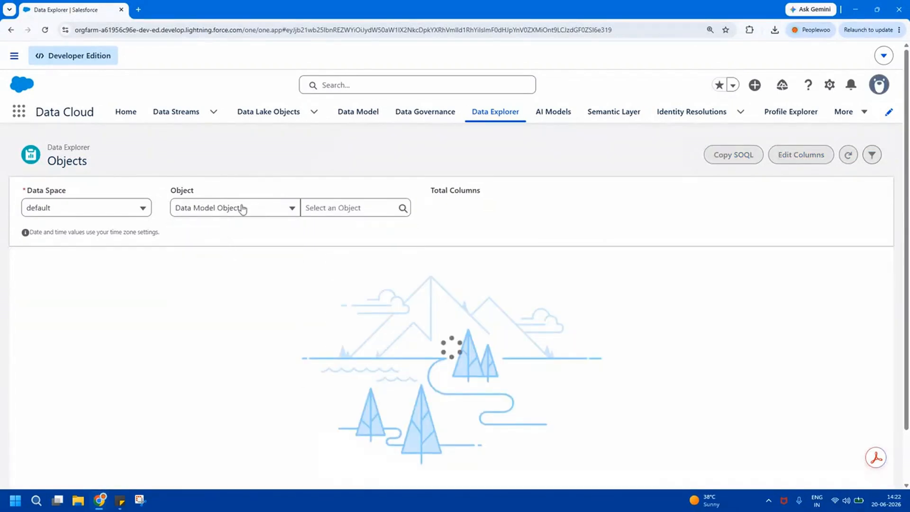
{"action": "left_click", "coordinate": [349, 208]}
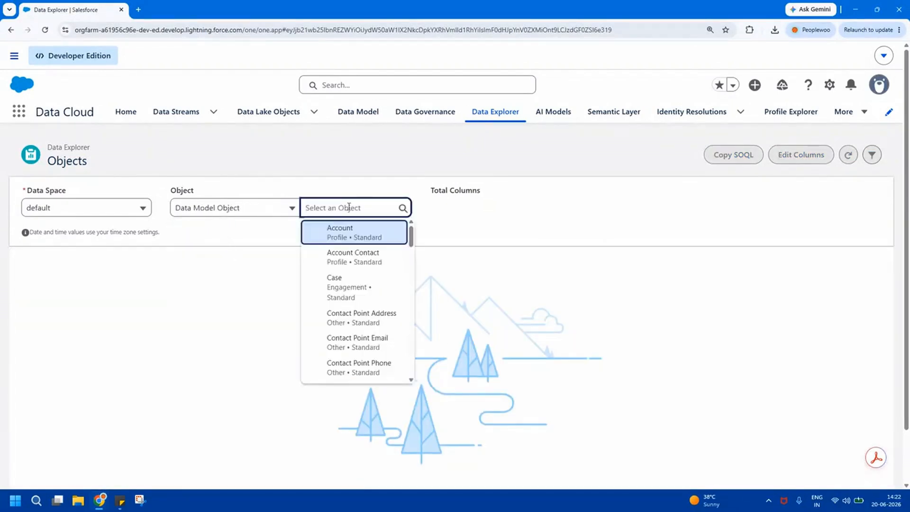
{"action": "type", "text": "party"}
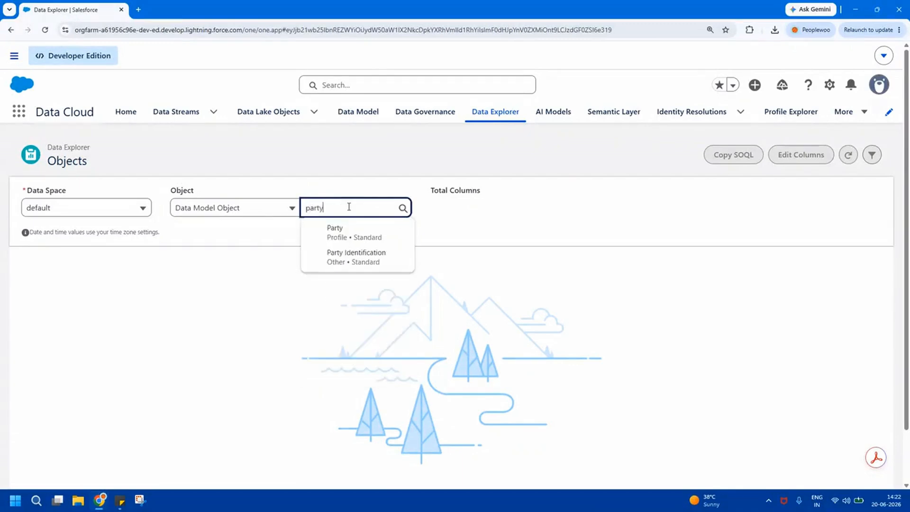
{"action": "left_click", "coordinate": [349, 259]}
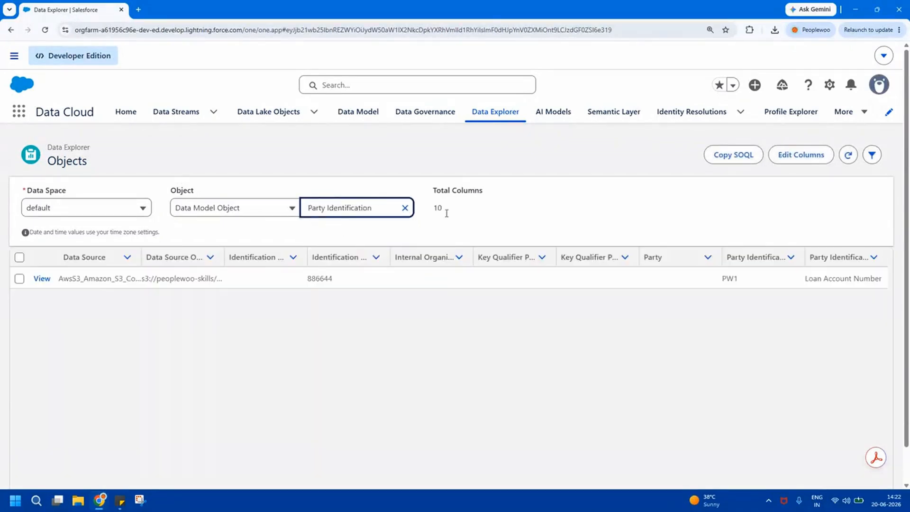
Limit the columns to Party Identification Id, Party Identification Type and Identification Number, and inspect the record's value in each.
{"action": "left_click", "coordinate": [796, 160]}
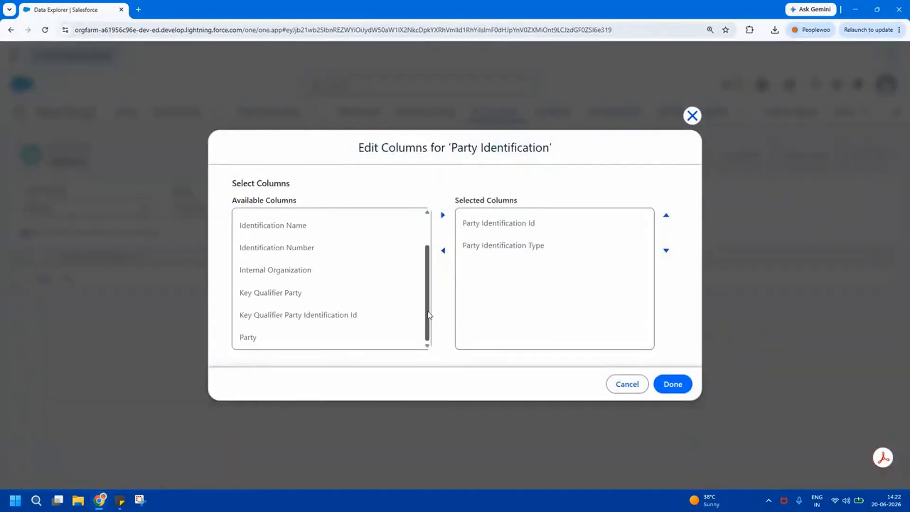
{"action": "left_click", "coordinate": [353, 250]}
{"action": "left_click", "coordinate": [443, 215]}
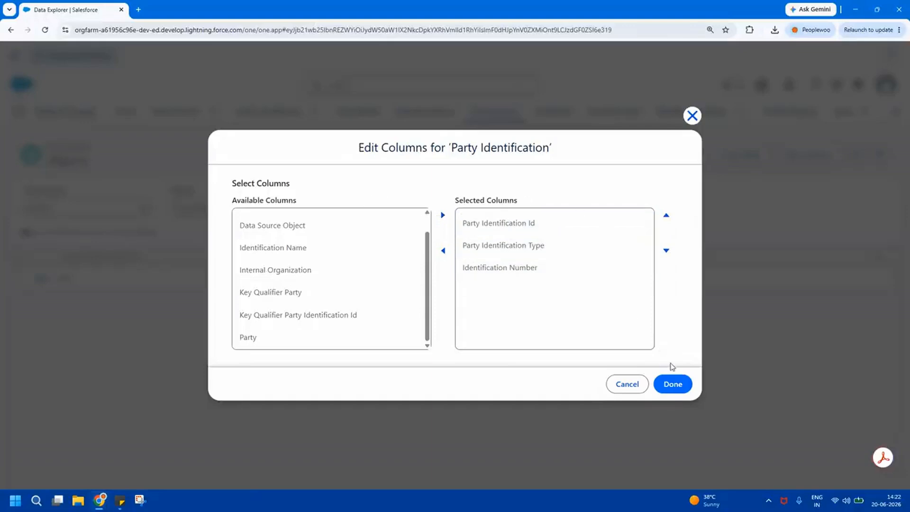
{"action": "left_click", "coordinate": [674, 382]}
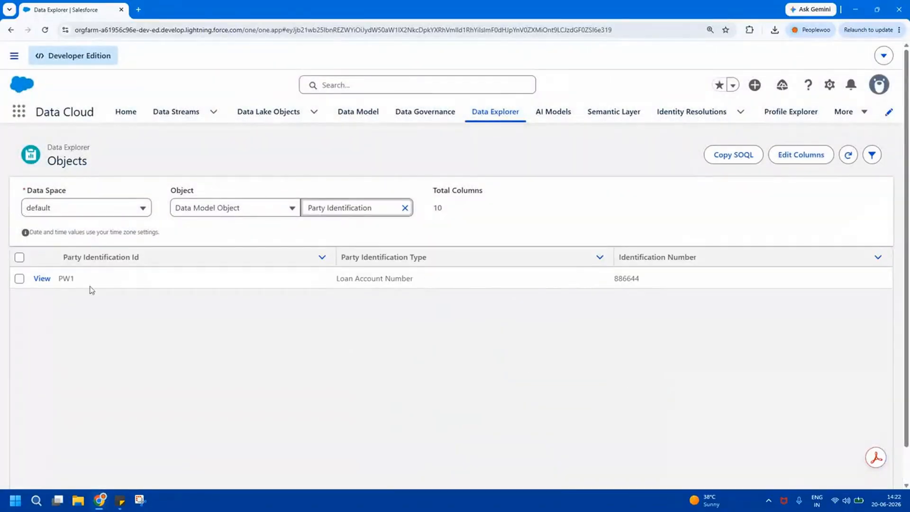
{"action": "left_click", "coordinate": [64, 279]}
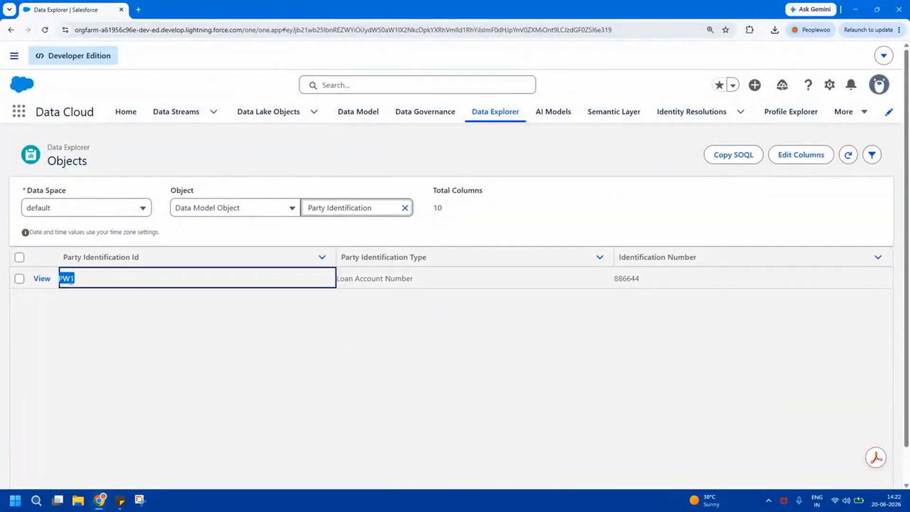
{"action": "left_click", "coordinate": [387, 280]}
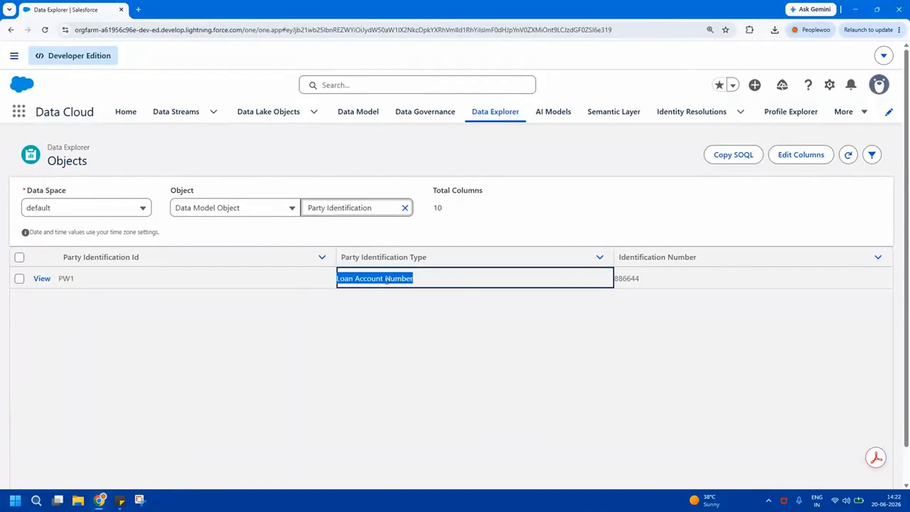
{"action": "left_click", "coordinate": [636, 278]}
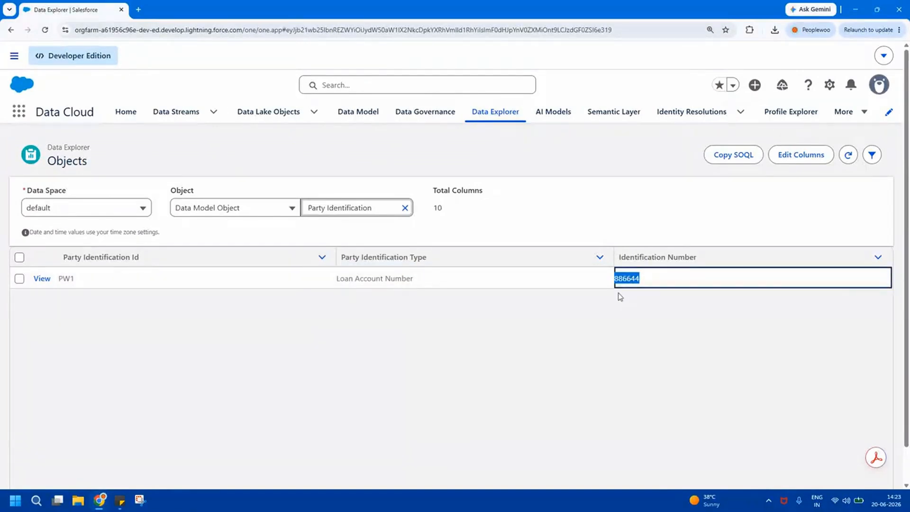
{"action": "left_click", "coordinate": [581, 318]}
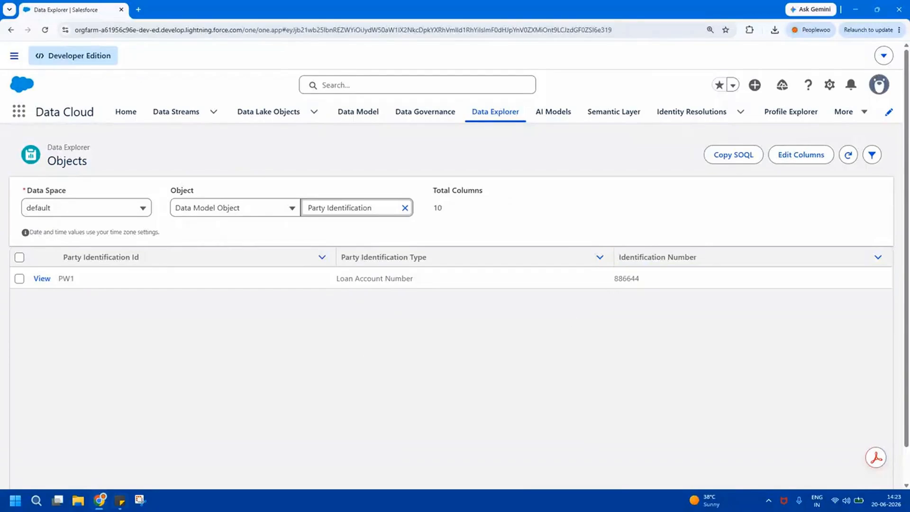